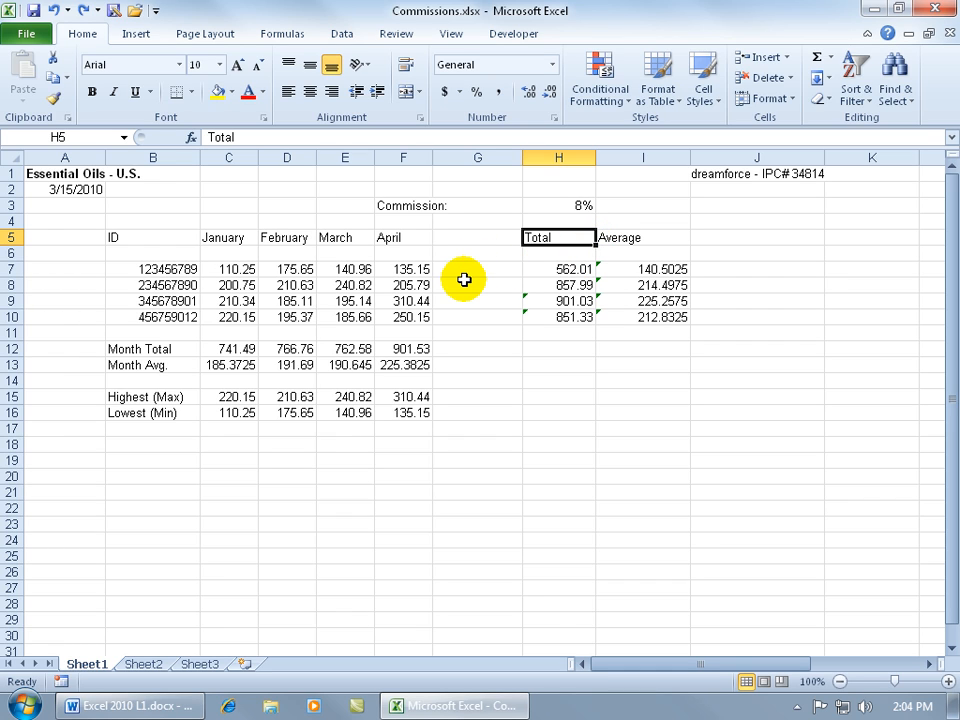
pyautogui.moveTo(470, 253); pyautogui.dragTo(456, 350)
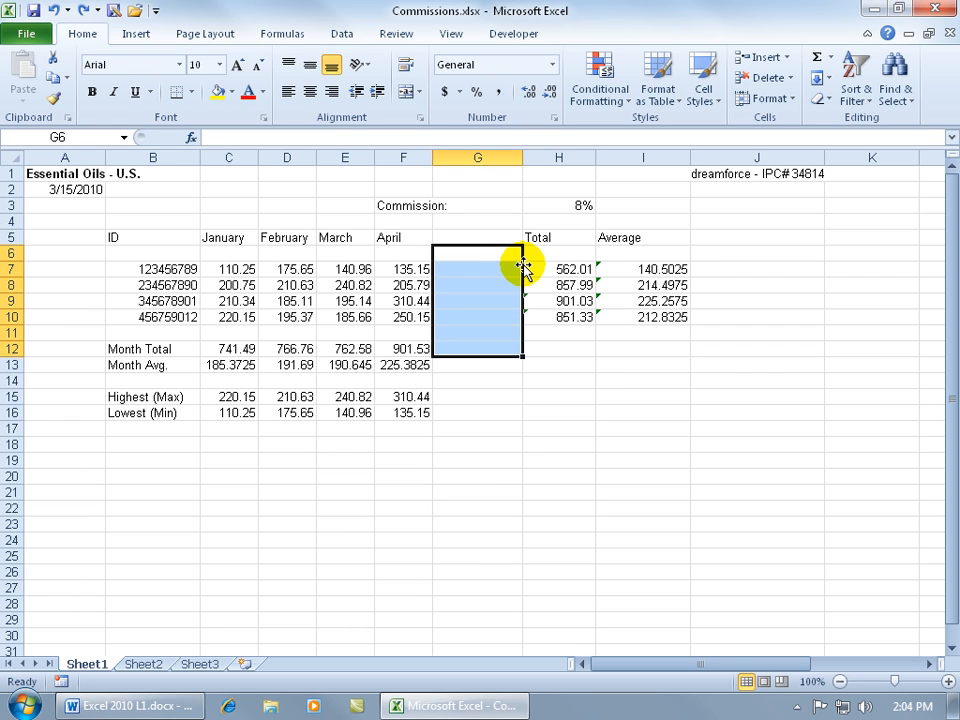
pyautogui.moveTo(522, 266); pyautogui.dragTo(497, 270)
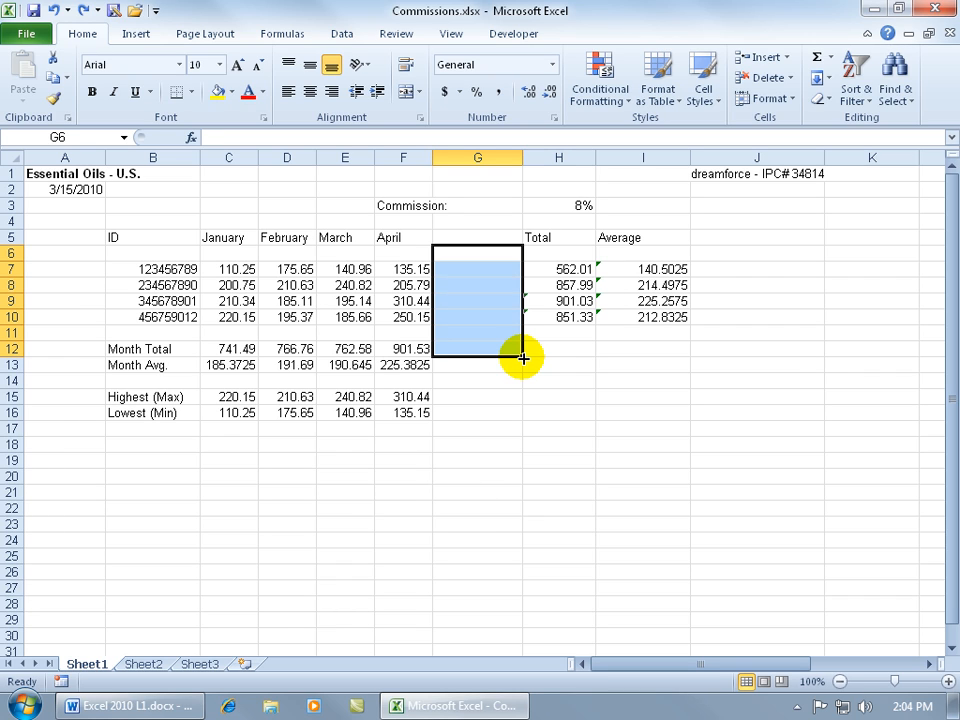
# Try filling the Total heading from H5 down through H10, and undo the fill.
pyautogui.click(559, 241)
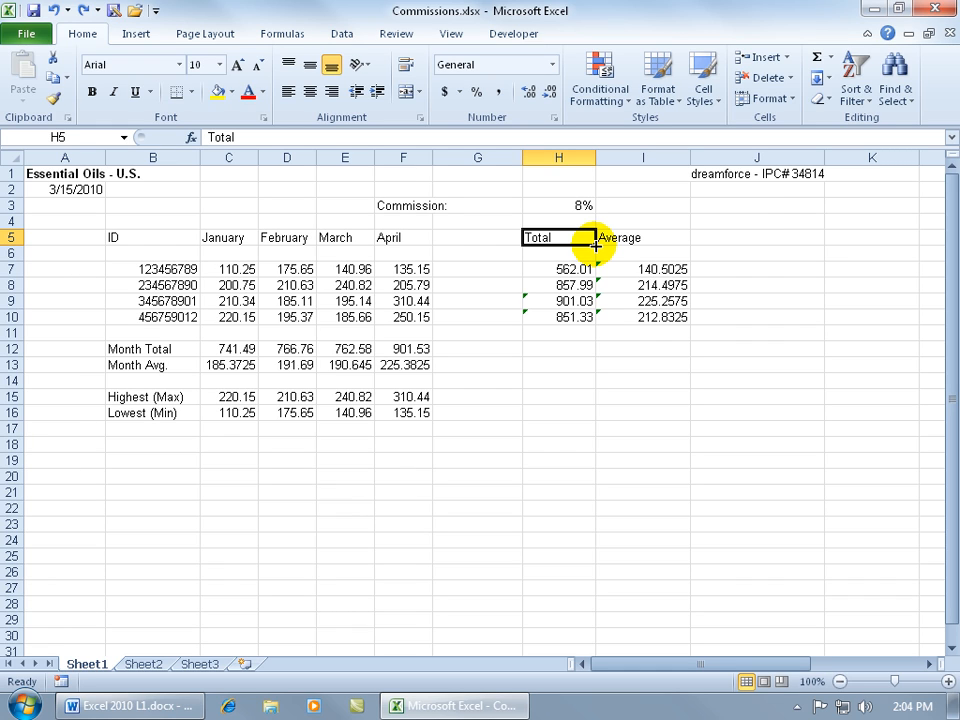
pyautogui.moveTo(595, 245); pyautogui.dragTo(580, 328)
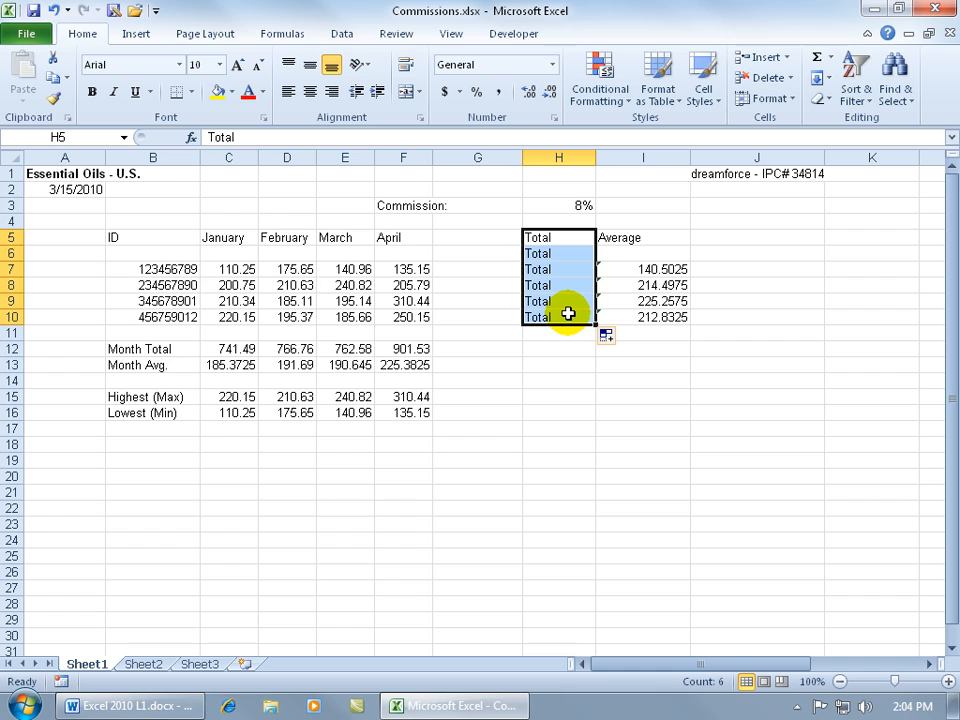
pyautogui.click(54, 10)
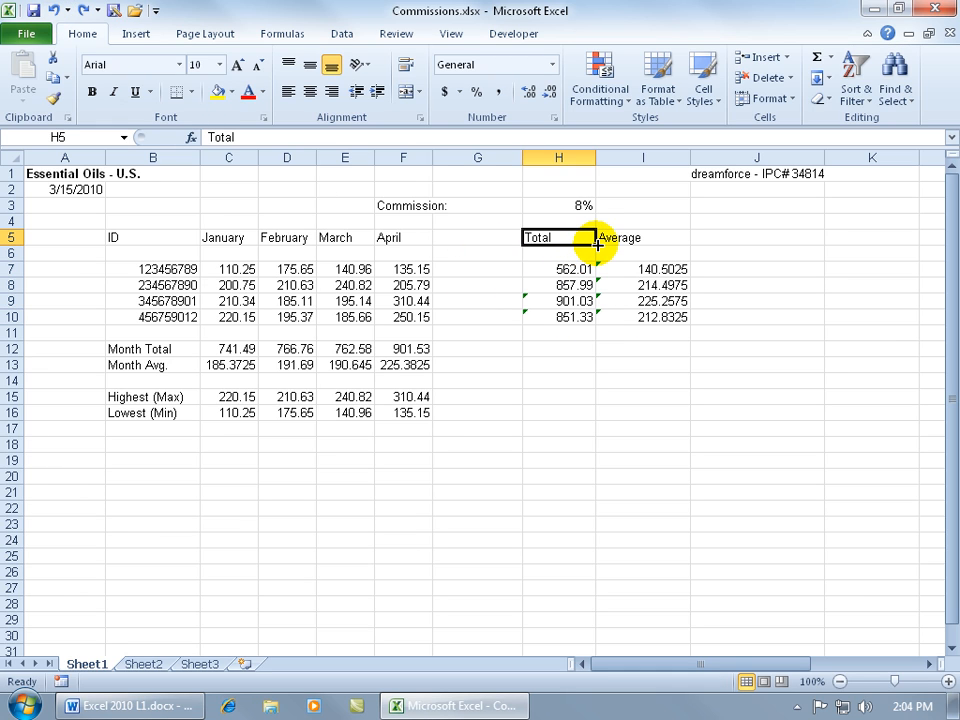
# Try filling the Total heading from H5 up to H2 and across to column I, and undo both fills.
pyautogui.moveTo(596, 244); pyautogui.dragTo(576, 189)
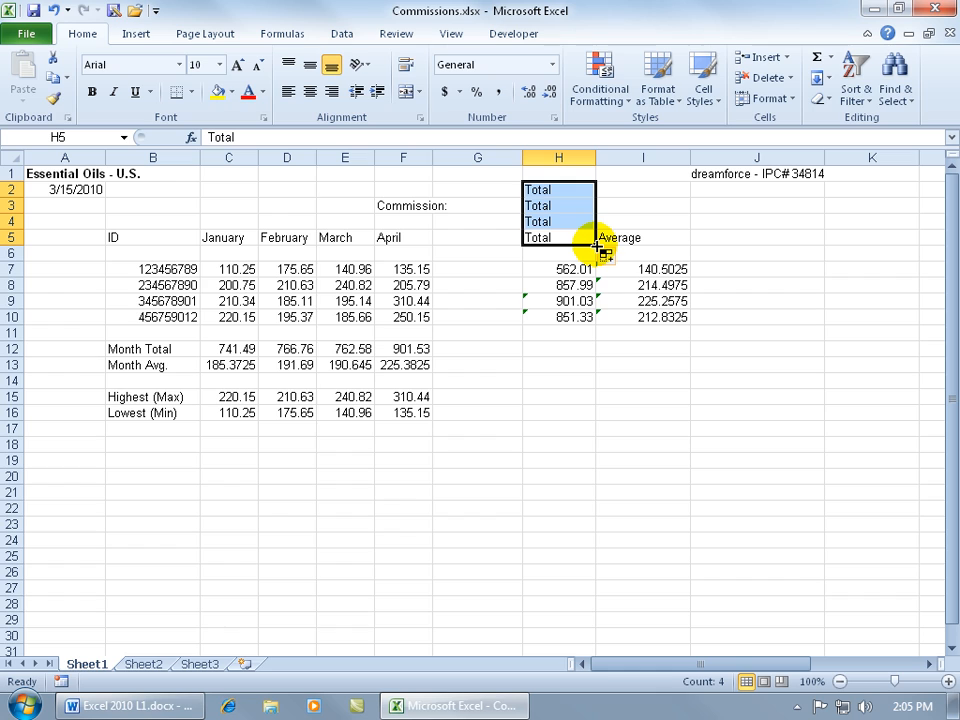
pyautogui.moveTo(596, 245); pyautogui.dragTo(650, 243)
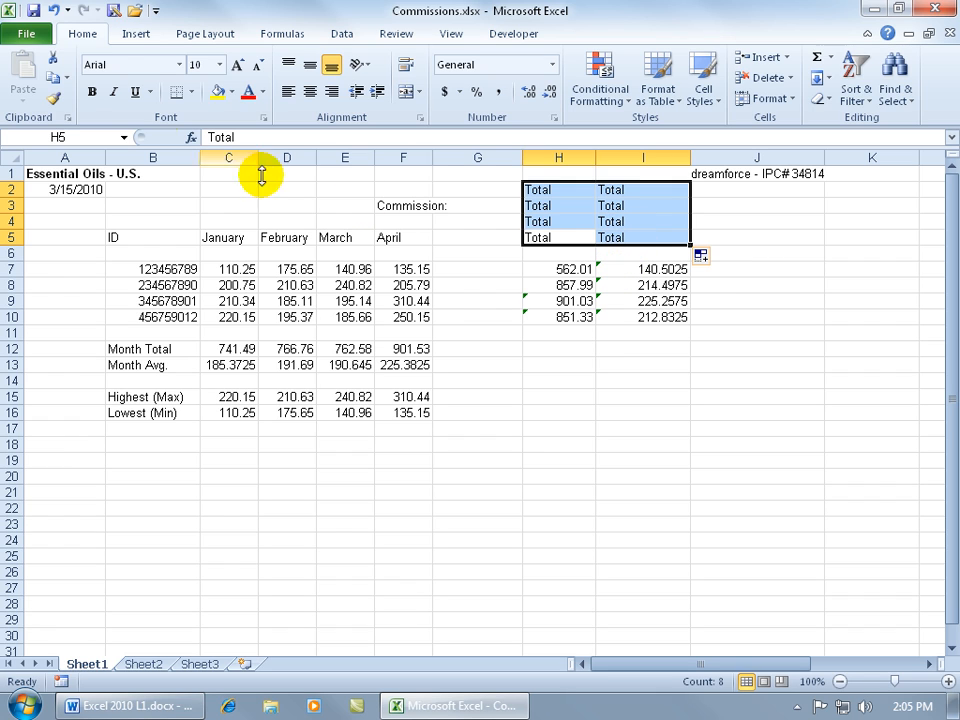
pyautogui.click(52, 10)
pyautogui.click(52, 10)
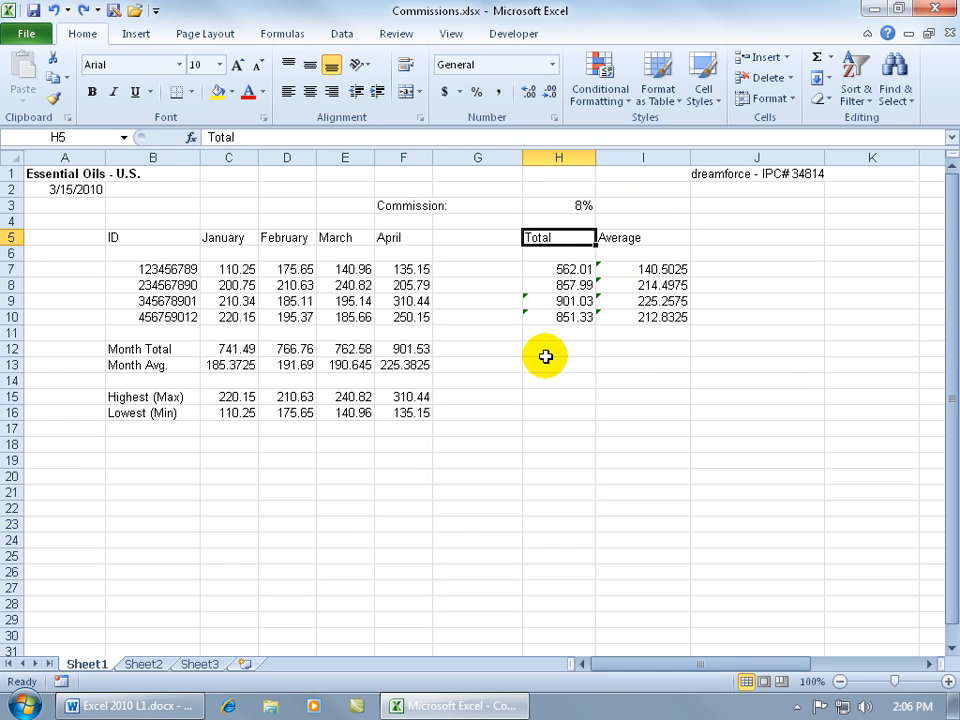
# Inspect the cell references in the January Month Total formula in C12, leaving edit mode without changes.
pyautogui.click(240, 348)
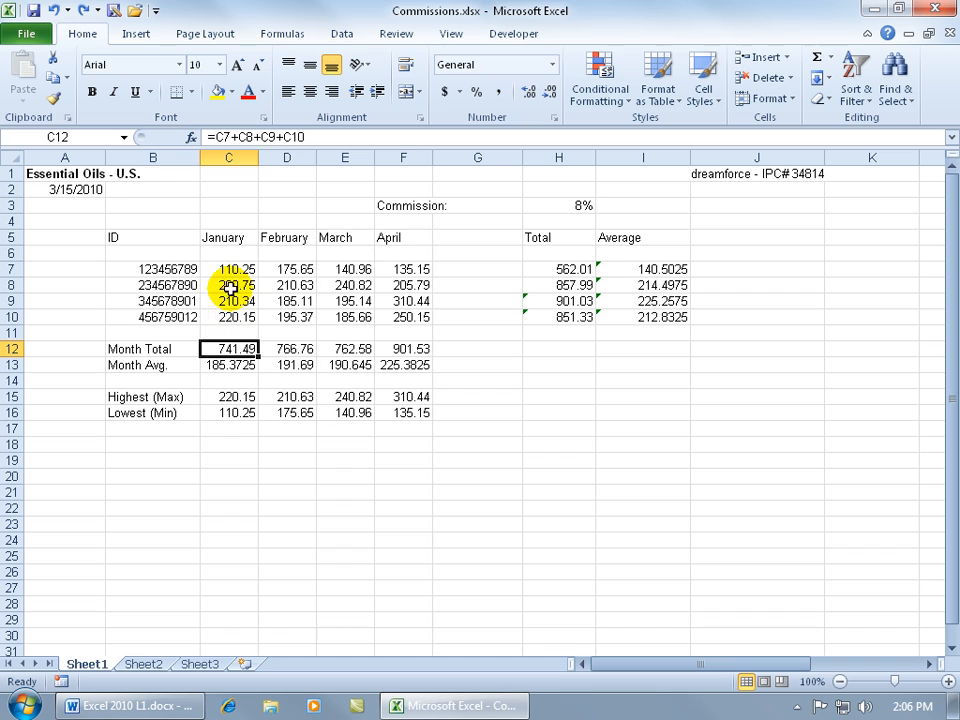
pyautogui.doubleClick(229, 348)
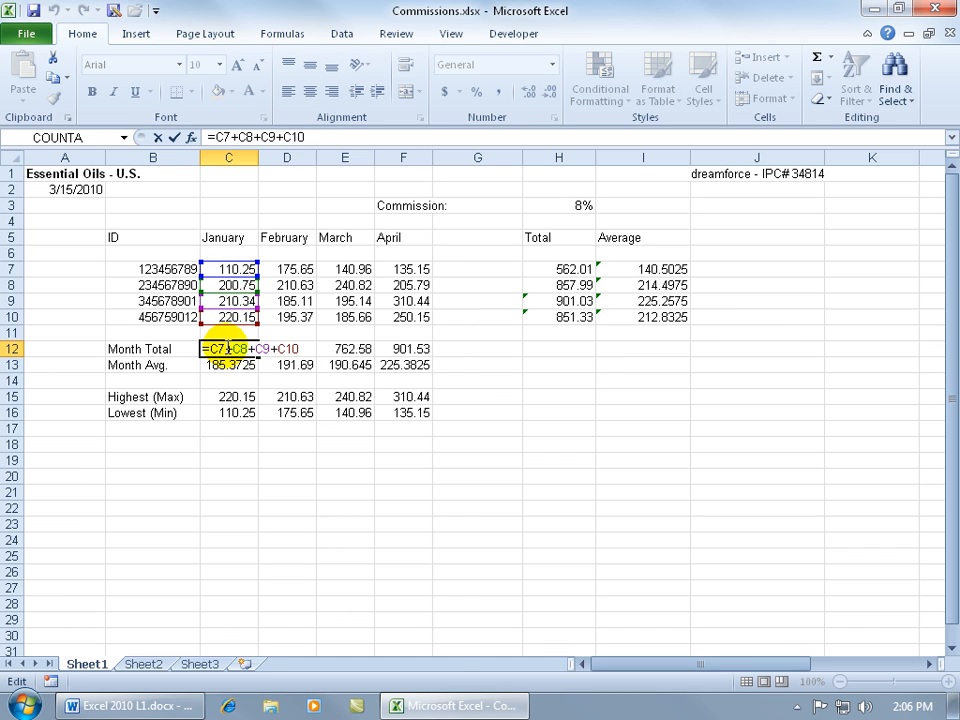
pyautogui.press('Escape')
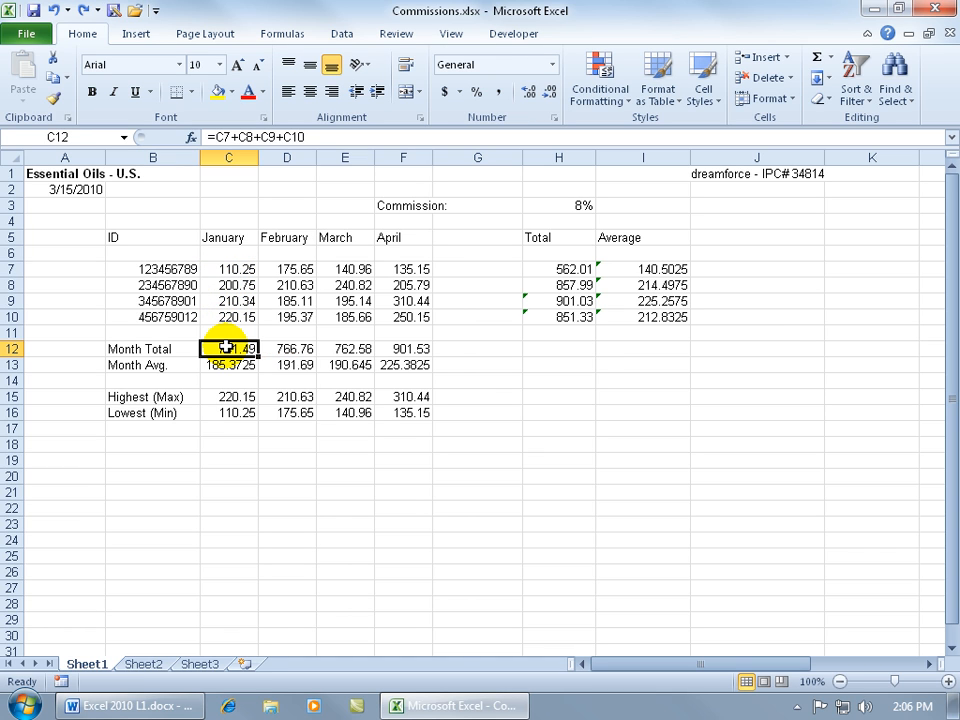
# Clear the Month Total cells D12:F12 and fill the January total formula from C12 into D12.
pyautogui.moveTo(281, 348); pyautogui.dragTo(407, 349)
pyautogui.press('Delete')
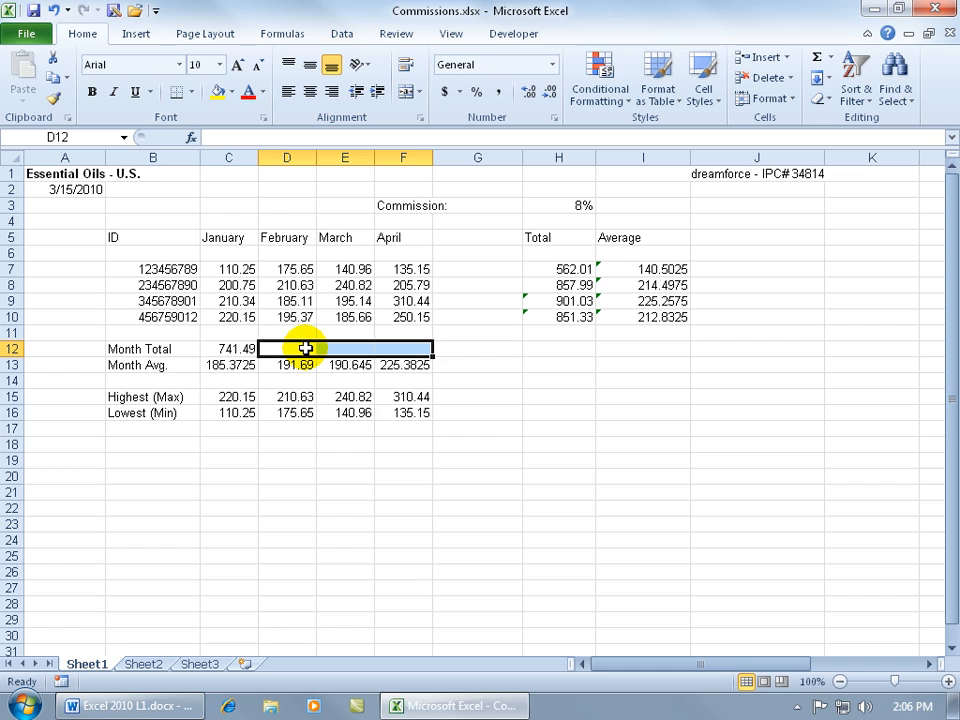
pyautogui.click(230, 350)
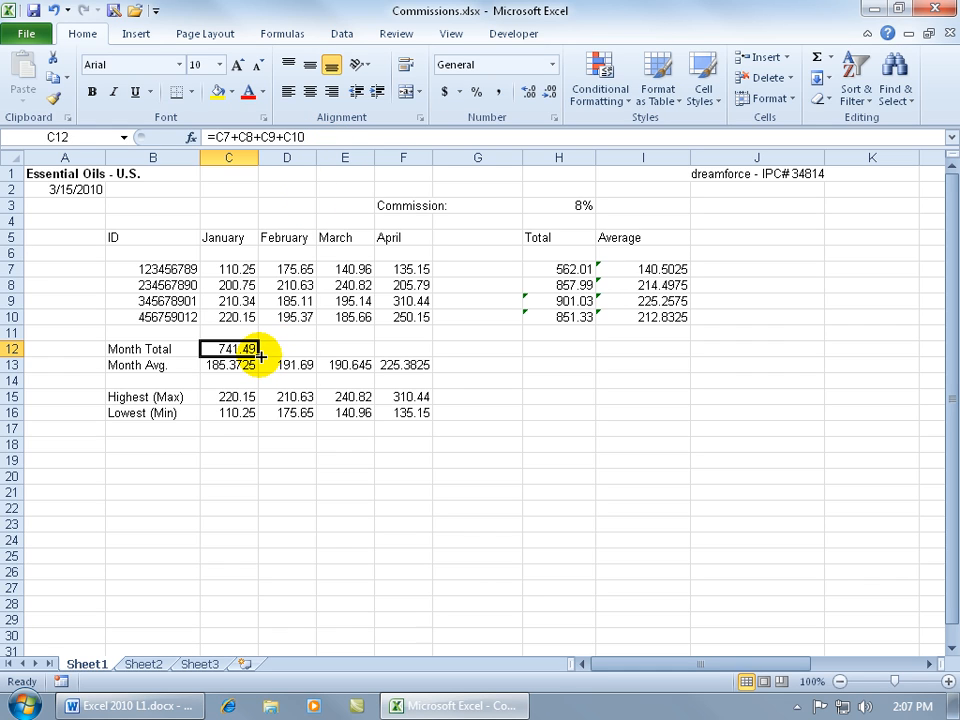
pyautogui.moveTo(256, 350); pyautogui.dragTo(313, 352)
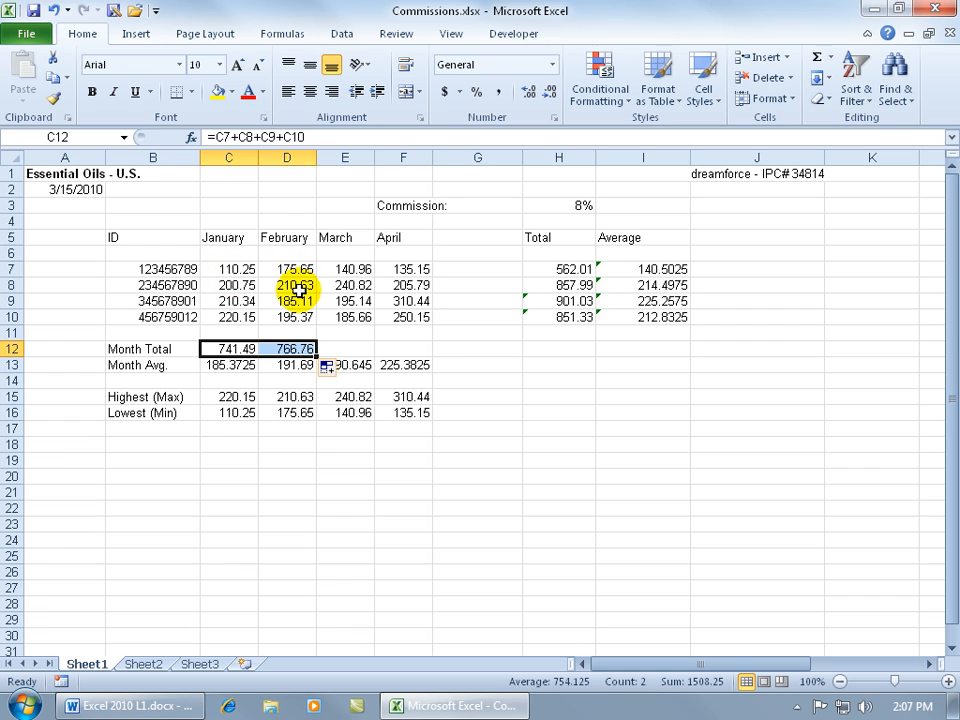
# Compare the Month Total formulas in C12 and D12, and fill the D12 formula across through F12.
pyautogui.click(240, 345)
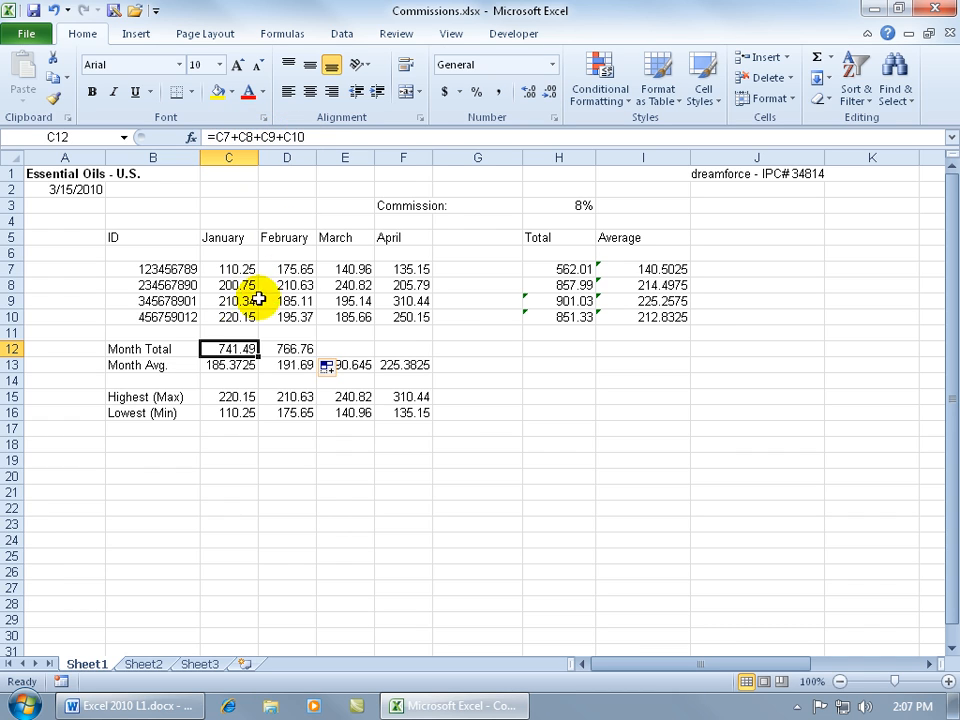
pyautogui.click(287, 349)
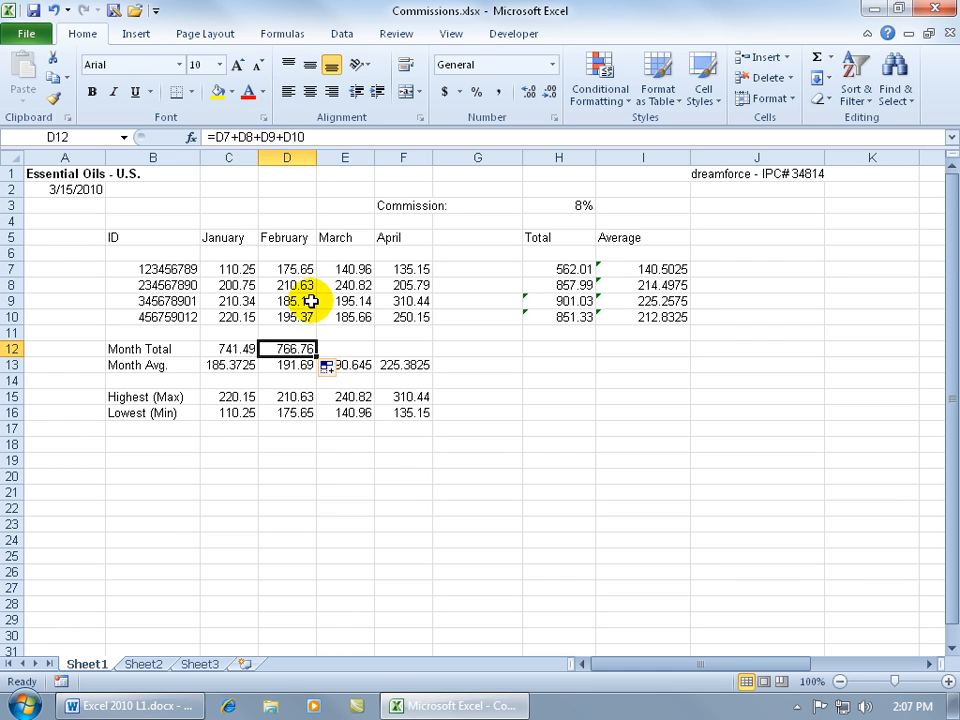
pyautogui.click(232, 349)
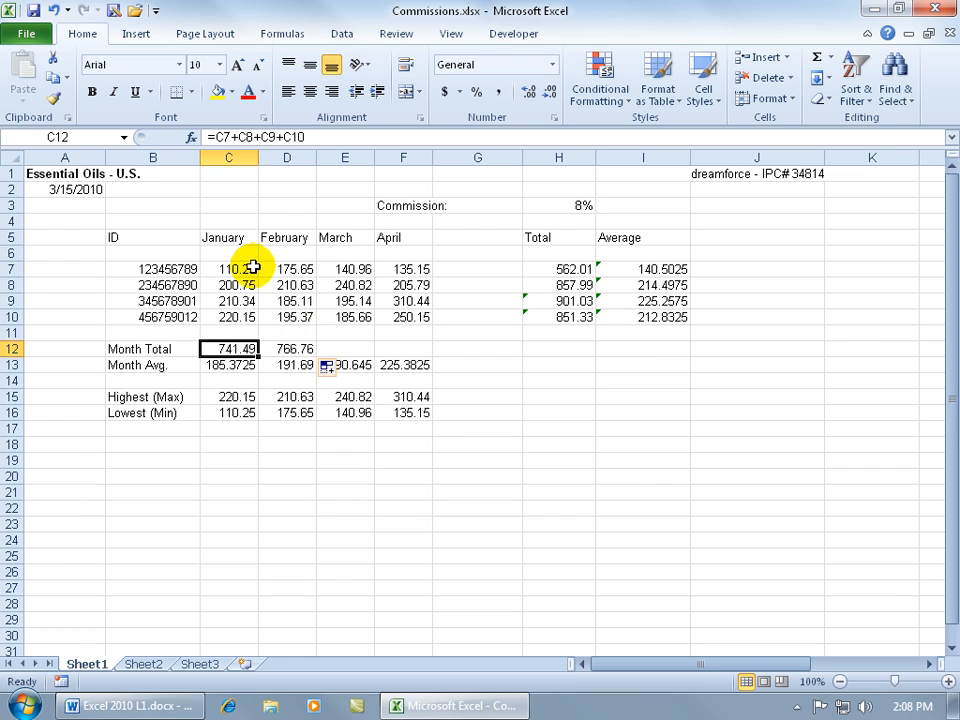
pyautogui.click(308, 348)
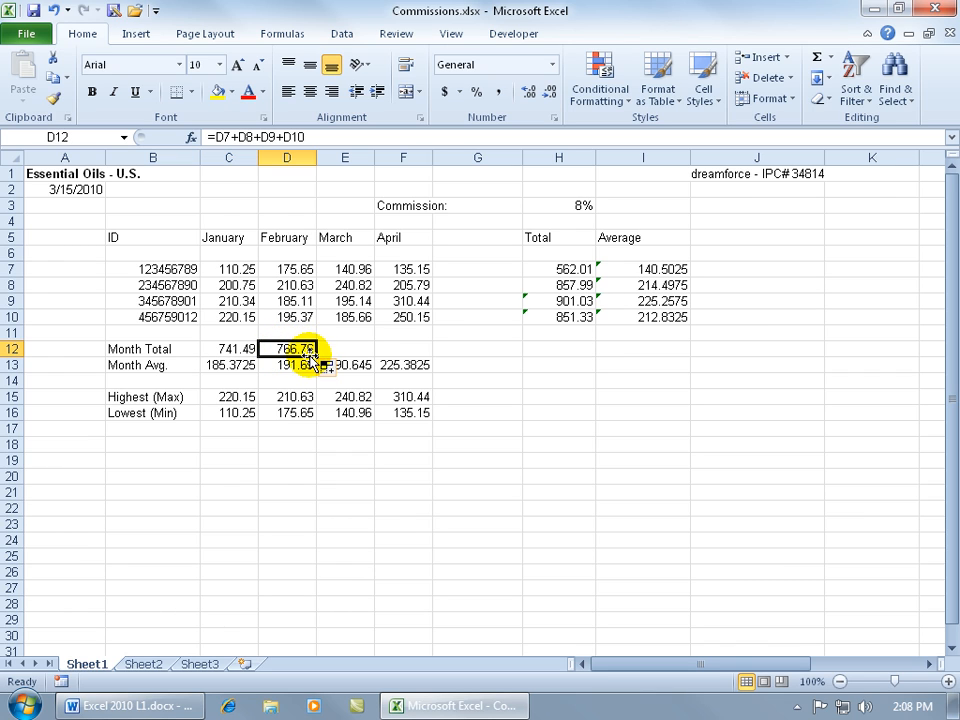
pyautogui.moveTo(347, 356); pyautogui.dragTo(420, 354)
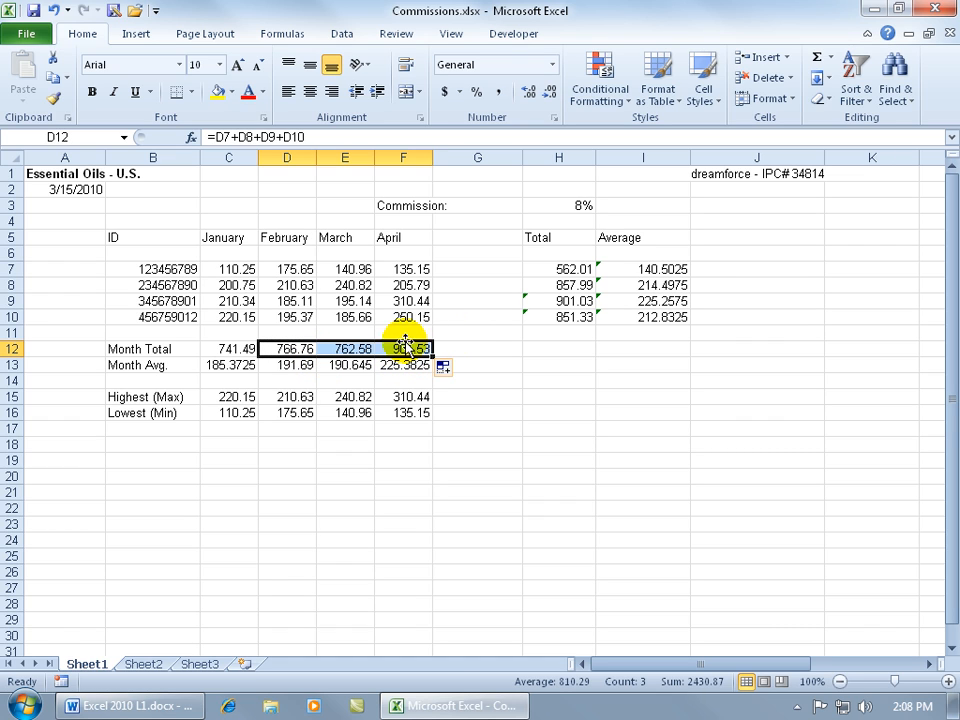
# Inspect the range referenced by the SUM formula in the first Total cell, H7.
pyautogui.click(549, 269)
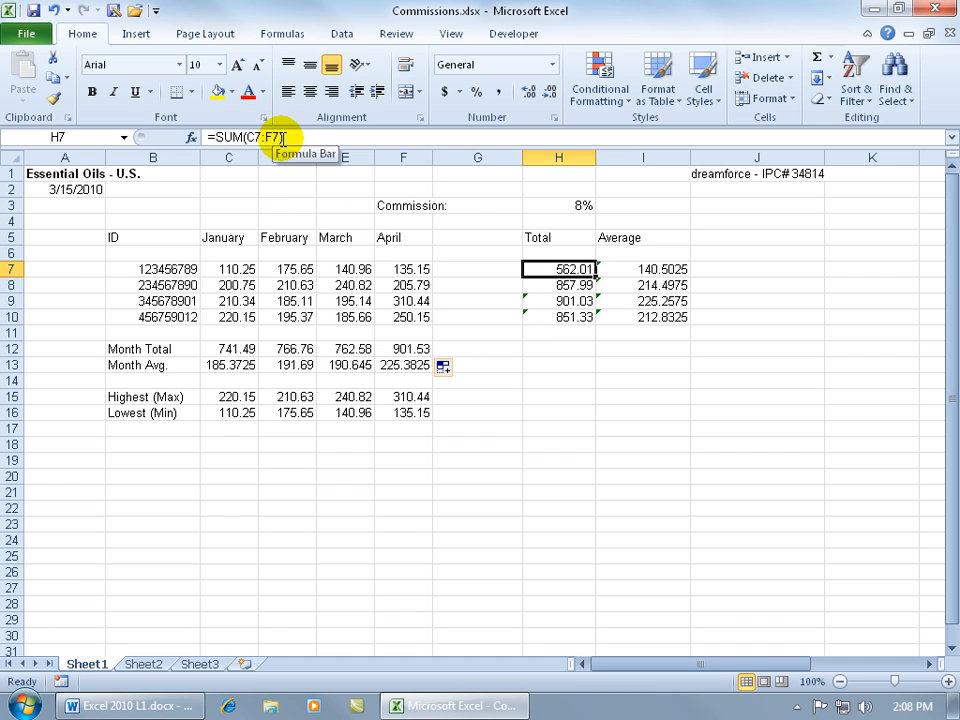
pyautogui.doubleClick(563, 267)
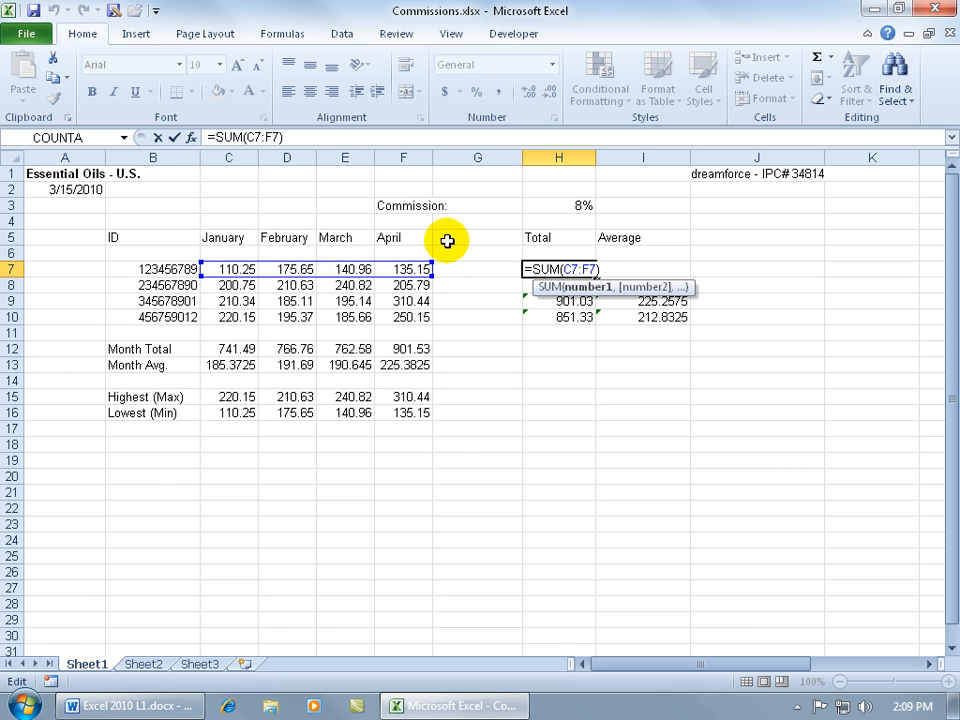
pyautogui.hotkey('ctrl', 'Return')
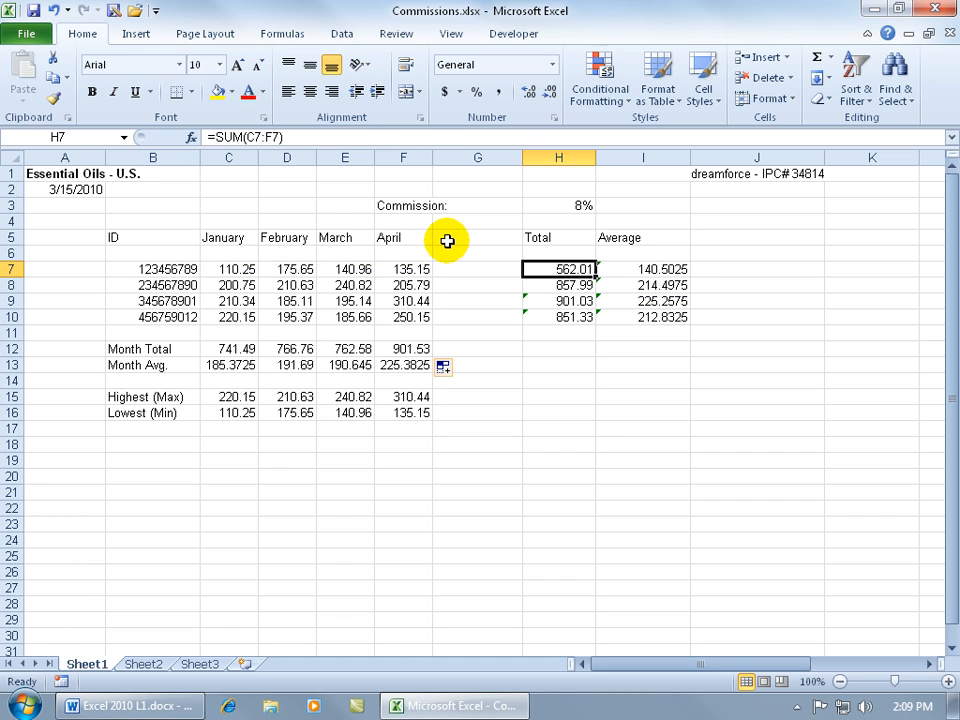
# Clear the totals in H8:H10 and fill the SUM formula from H7 down through H10.
pyautogui.moveTo(565, 285); pyautogui.dragTo(574, 316)
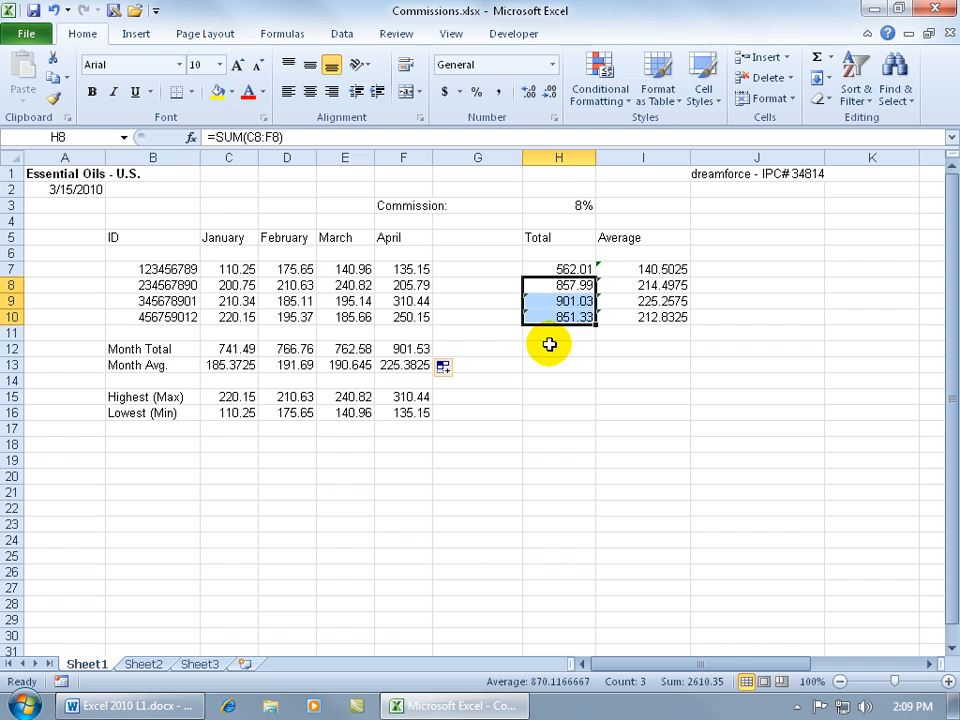
pyautogui.press('Delete')
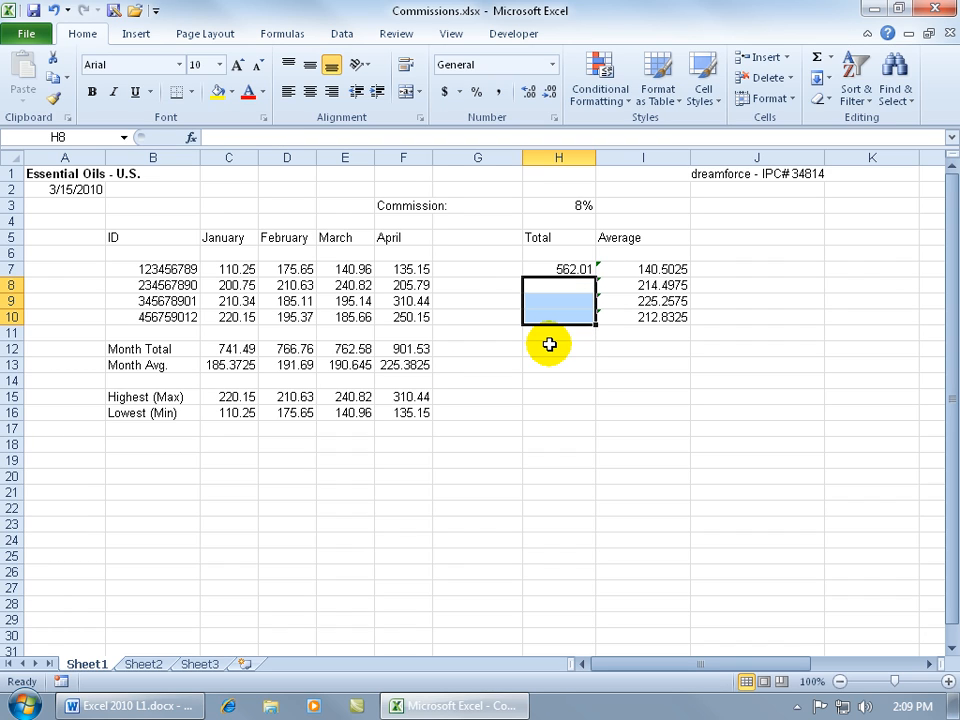
pyautogui.click(557, 286)
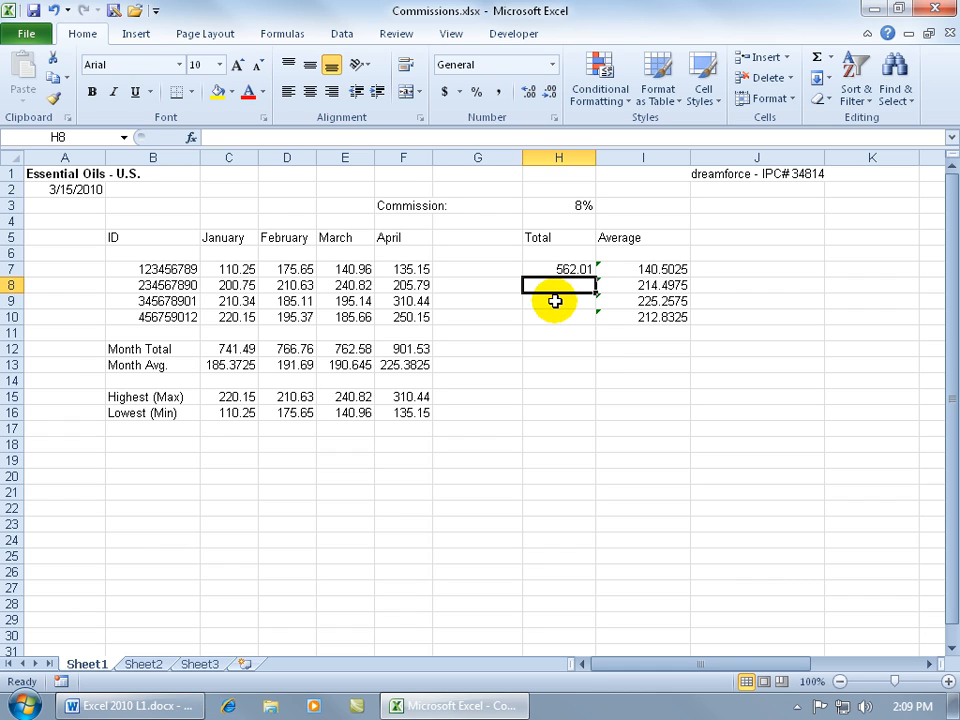
pyautogui.click(558, 269)
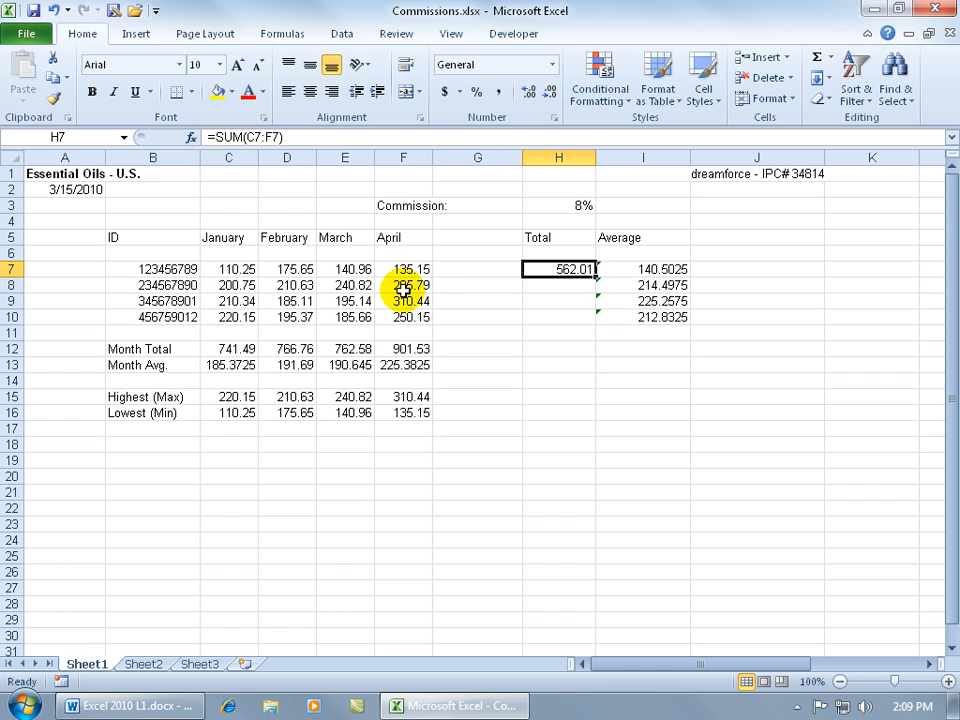
pyautogui.moveTo(597, 277); pyautogui.dragTo(590, 319)
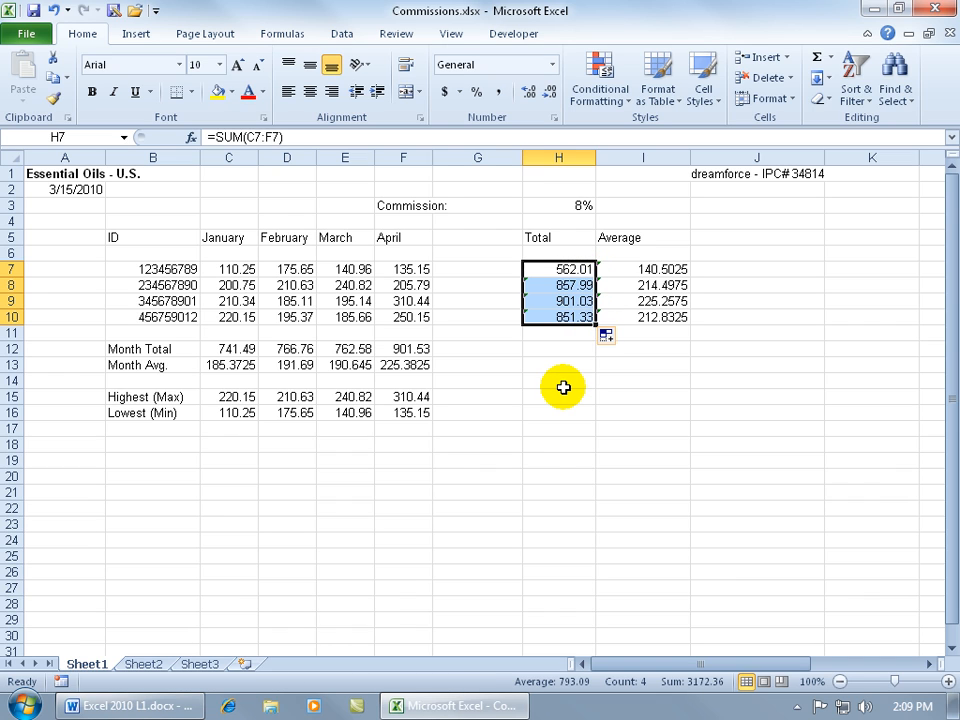
# Clear H8:H10 again and auto-fill the H7 SUM formula down to the end of the adjacent data, row 10.
pyautogui.click(560, 285)
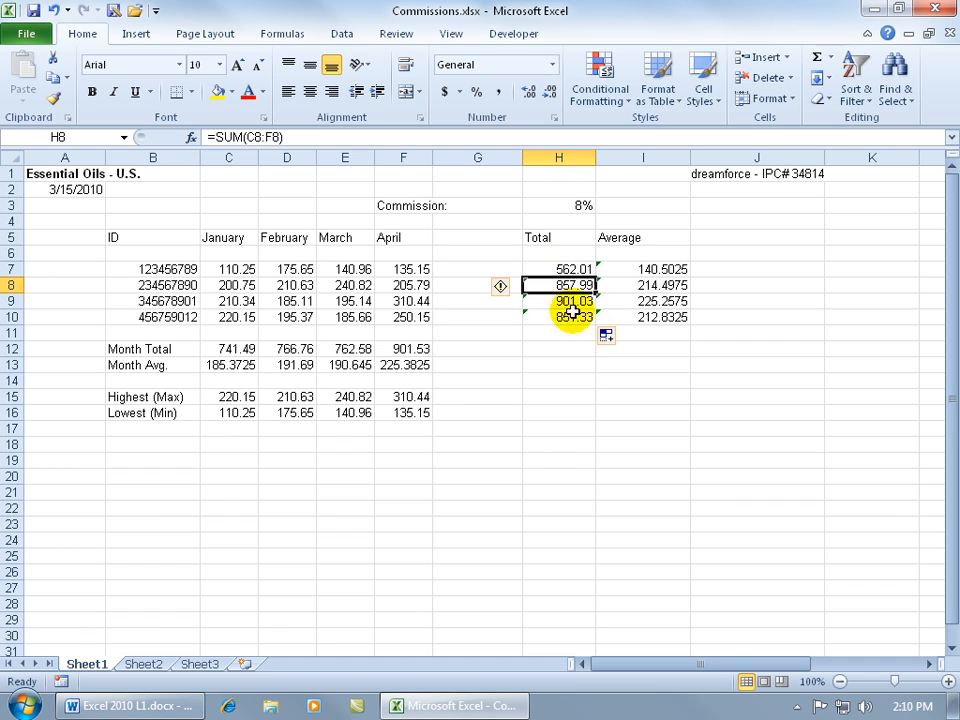
pyautogui.moveTo(563, 285); pyautogui.dragTo(561, 317)
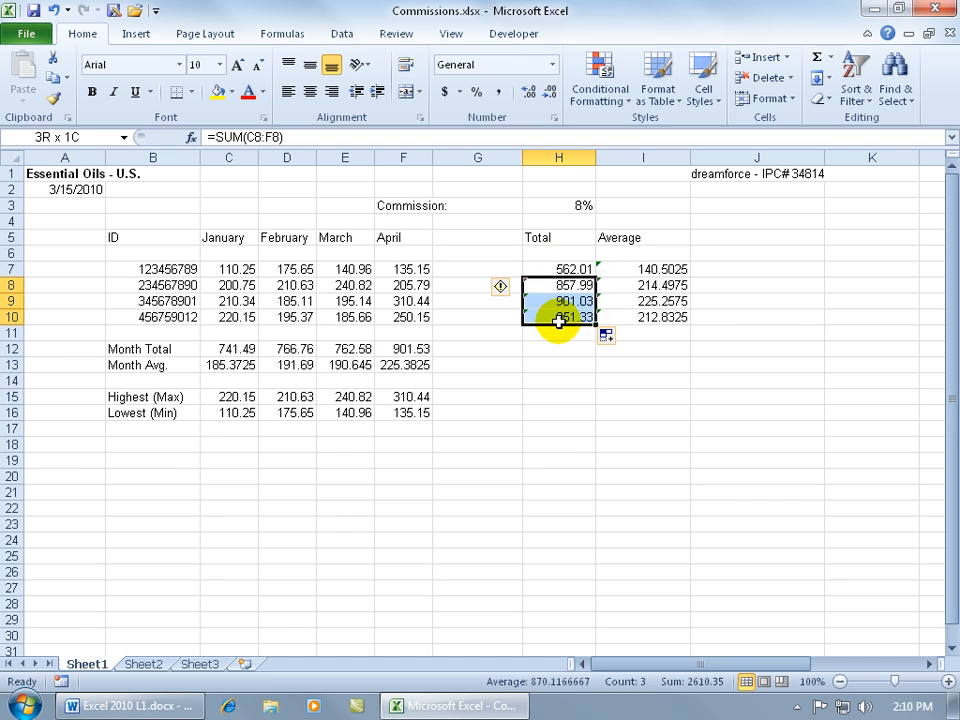
pyautogui.press('Delete')
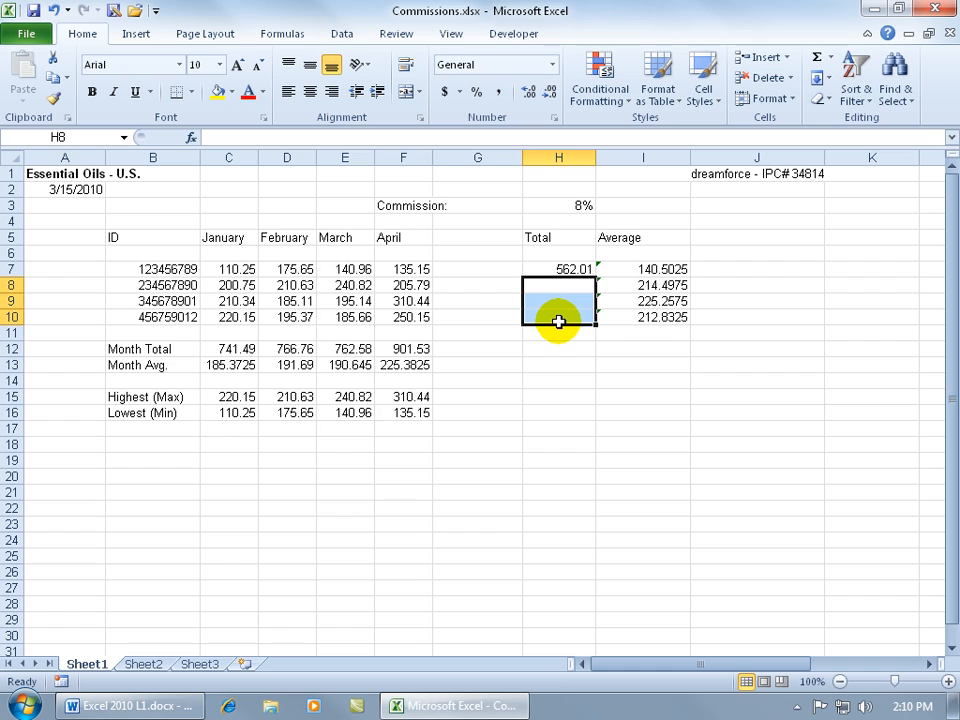
pyautogui.click(583, 268)
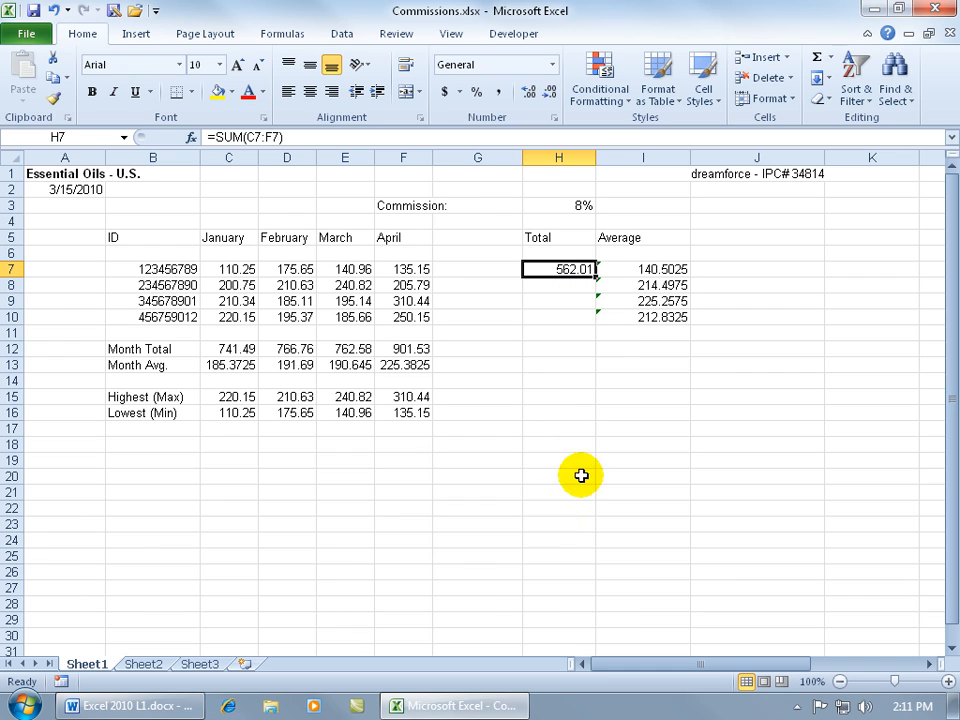
pyautogui.doubleClick(597, 279)
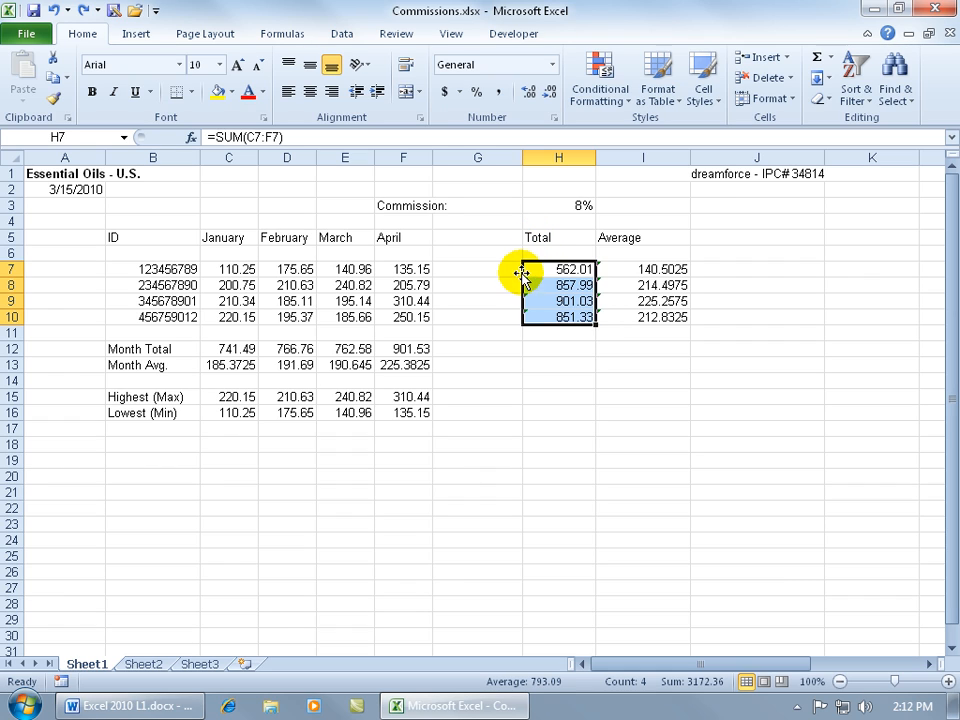
# Enter the series starting values 1 in H17 and 3 in H18.
pyautogui.click(546, 430)
pyautogui.write('1')
pyautogui.press('Return')
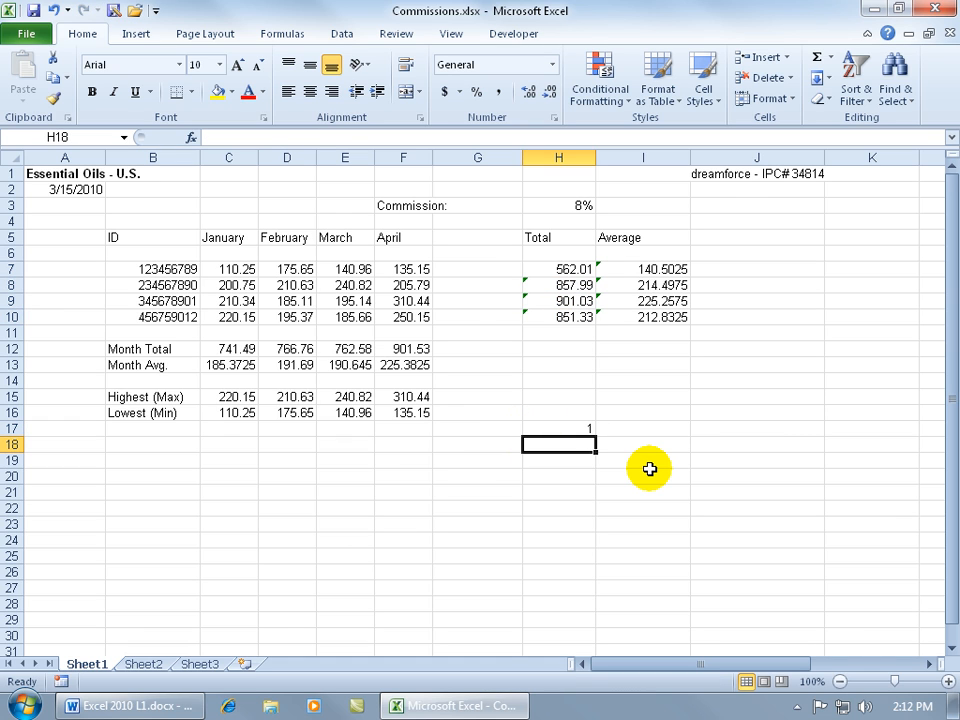
pyautogui.write('3')
pyautogui.press('Return')
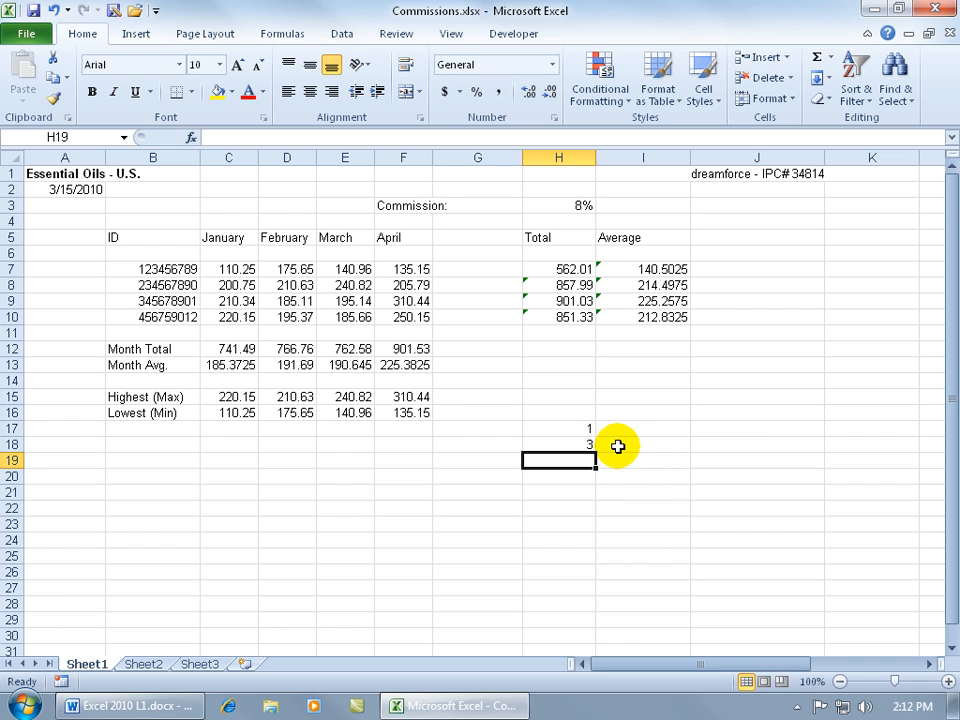
# Fill the number series from H17:H18 down to H26 and undo the fill.
pyautogui.moveTo(590, 428); pyautogui.dragTo(592, 446)
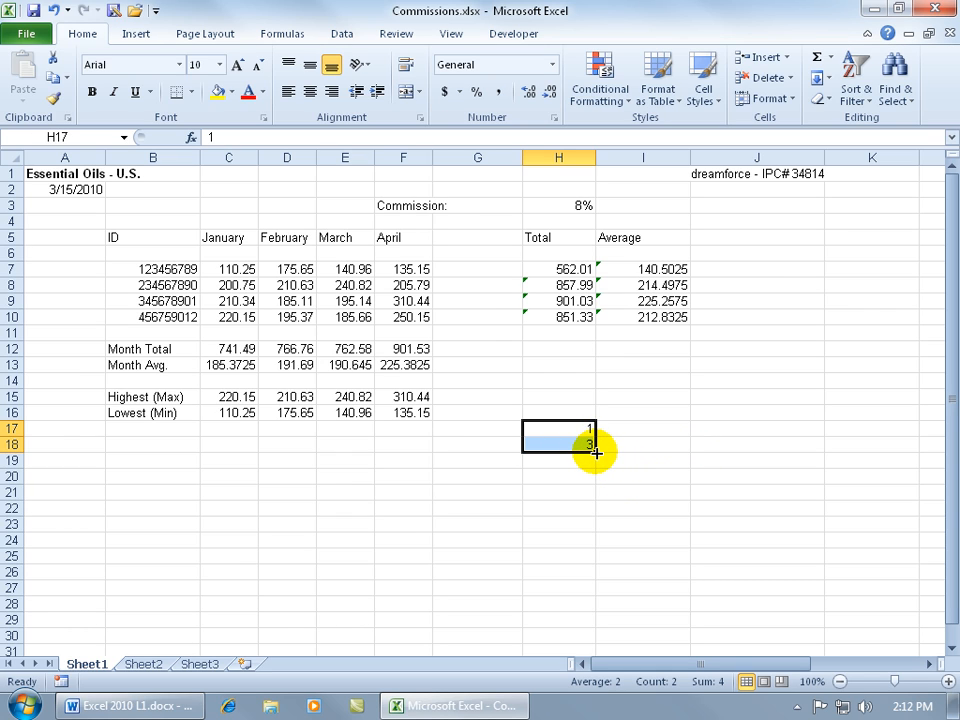
pyautogui.moveTo(595, 452); pyautogui.dragTo(597, 548)
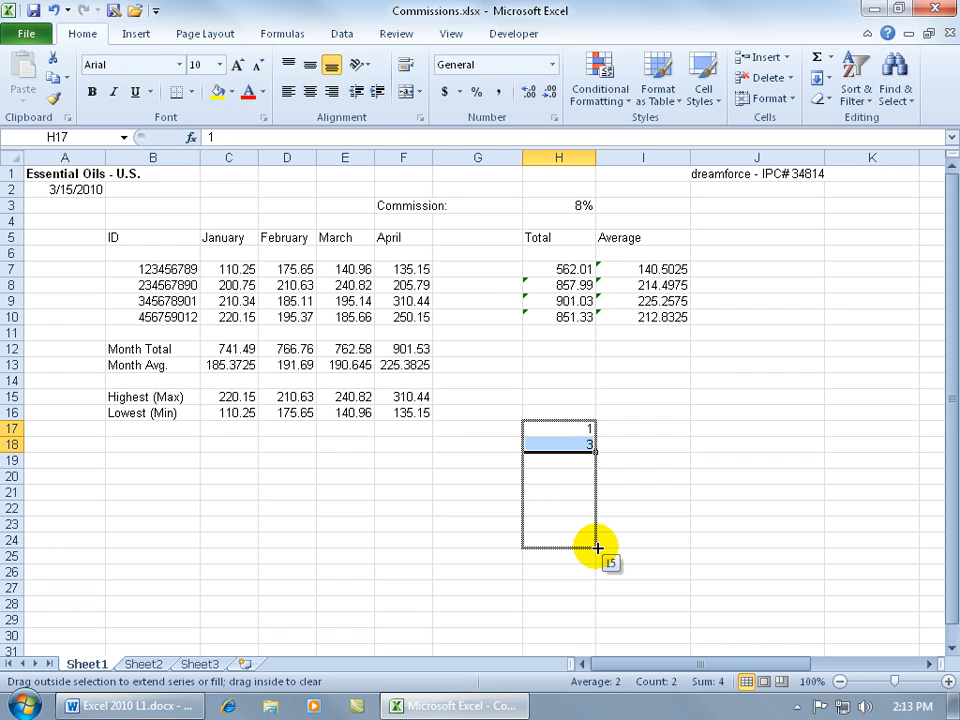
pyautogui.moveTo(597, 548); pyautogui.dragTo(598, 575)
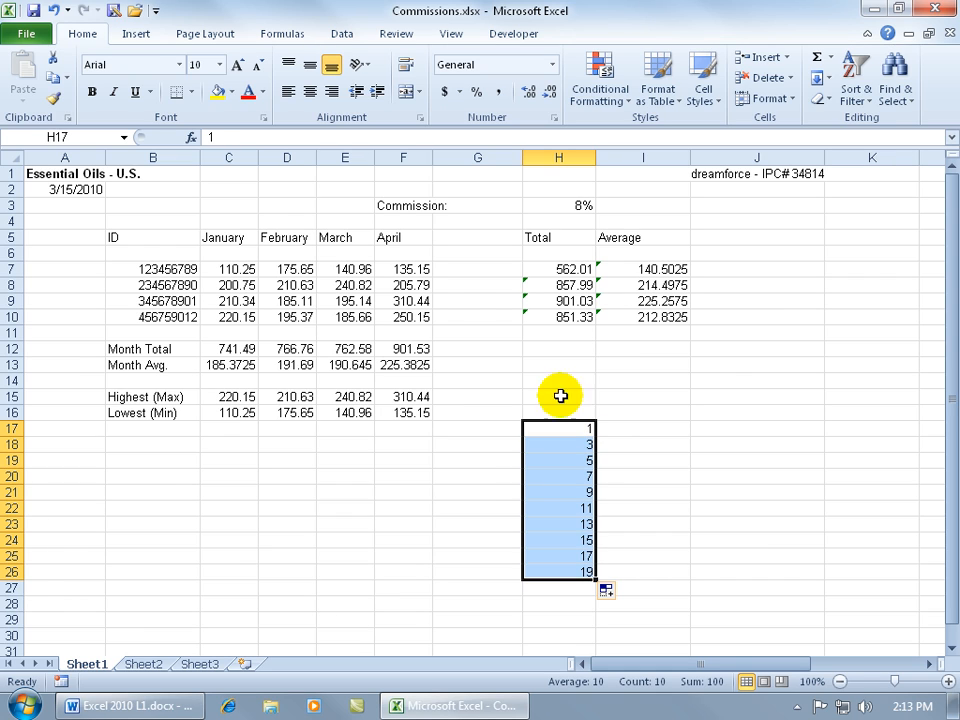
pyautogui.click(52, 10)
# Apply the Currency format to the value 3 in cell H18.
pyautogui.click(570, 428)
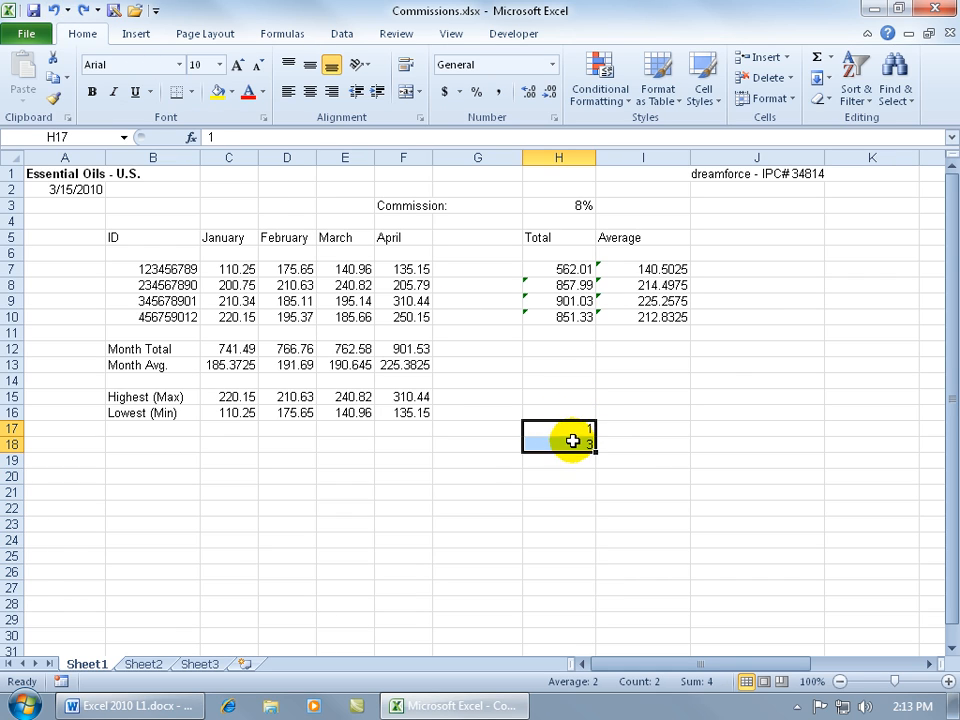
pyautogui.click(588, 440)
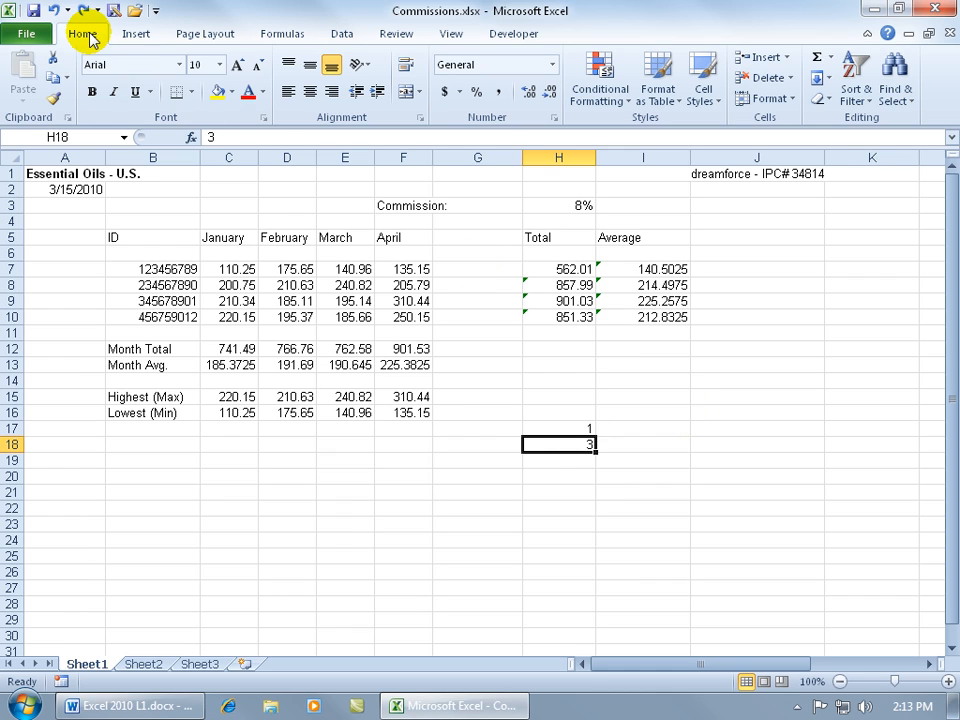
pyautogui.click(550, 65)
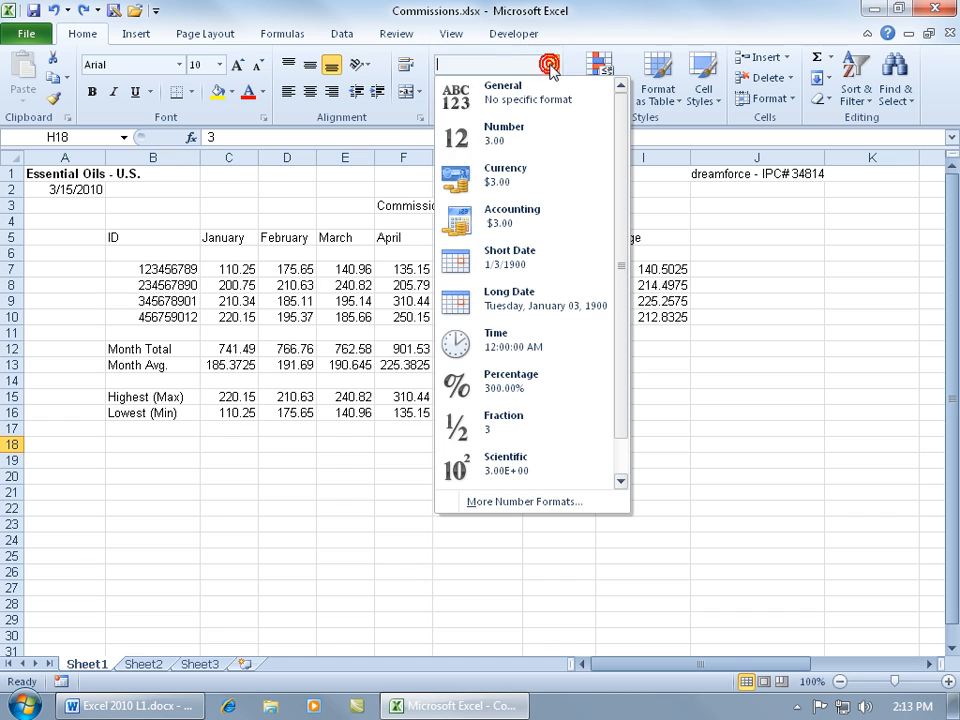
pyautogui.click(527, 175)
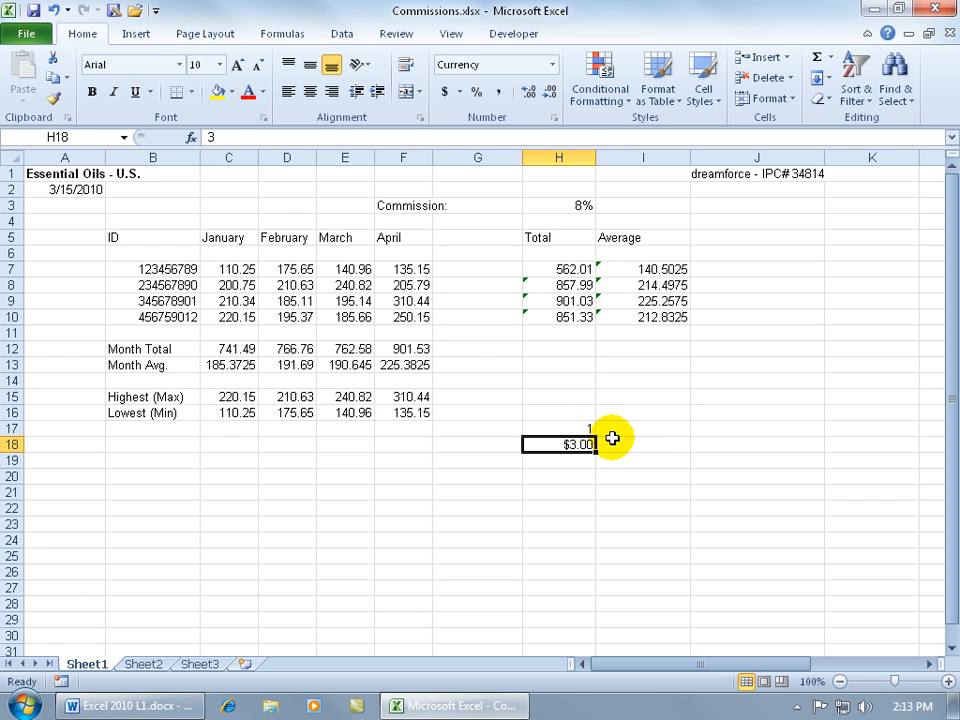
# Fill the mixed-format series from H17:H18 down to H26 and check the formats of several cells in the series.
pyautogui.moveTo(589, 429); pyautogui.dragTo(590, 444)
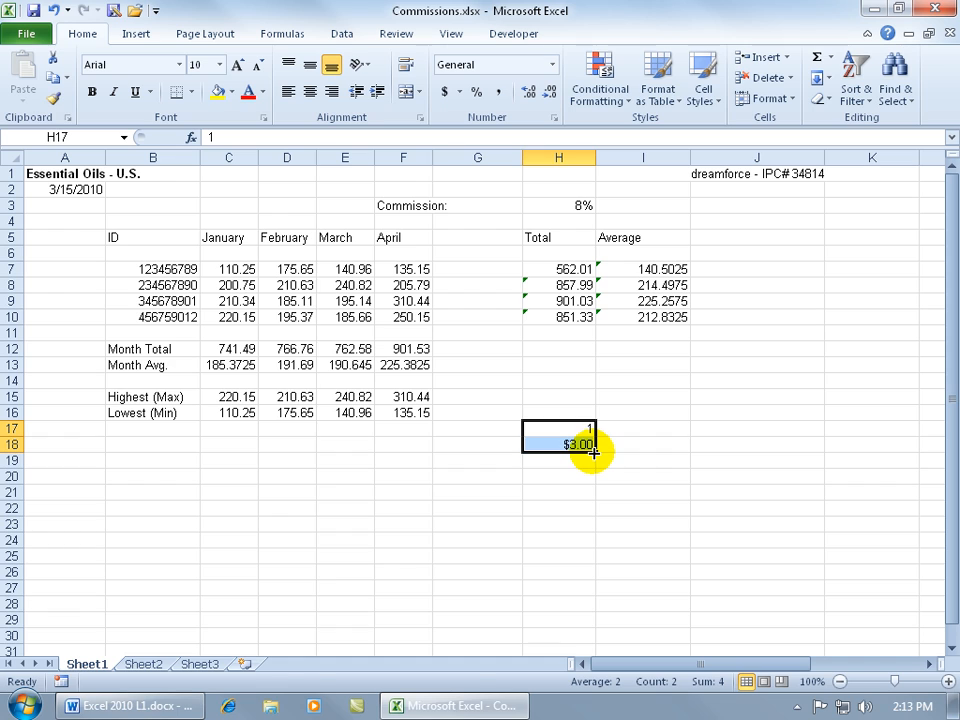
pyautogui.moveTo(594, 453); pyautogui.dragTo(594, 581)
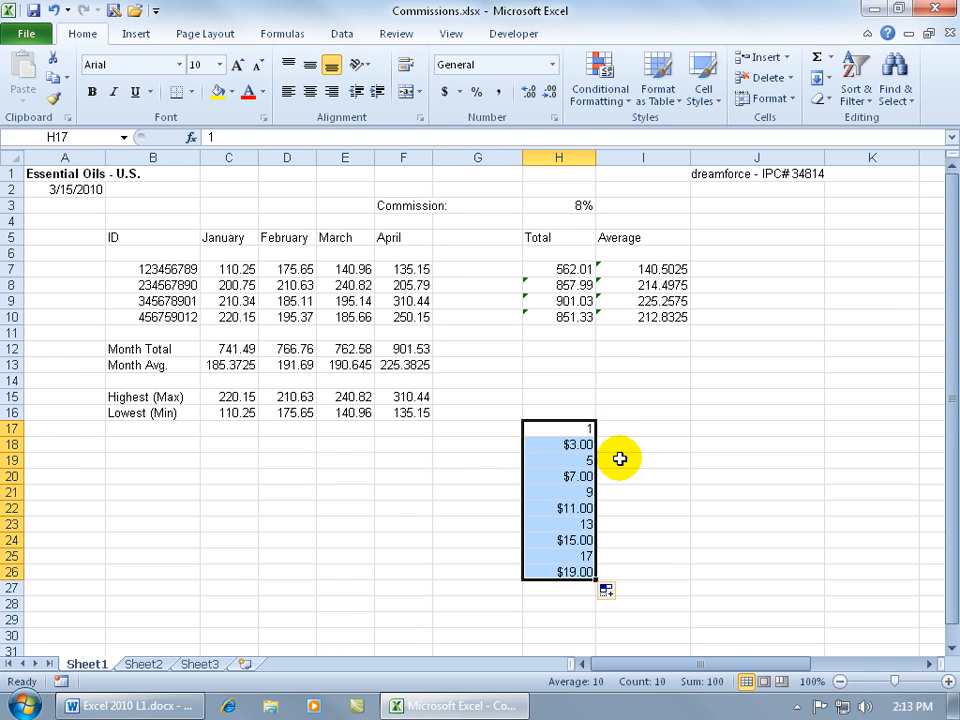
pyautogui.click(592, 428)
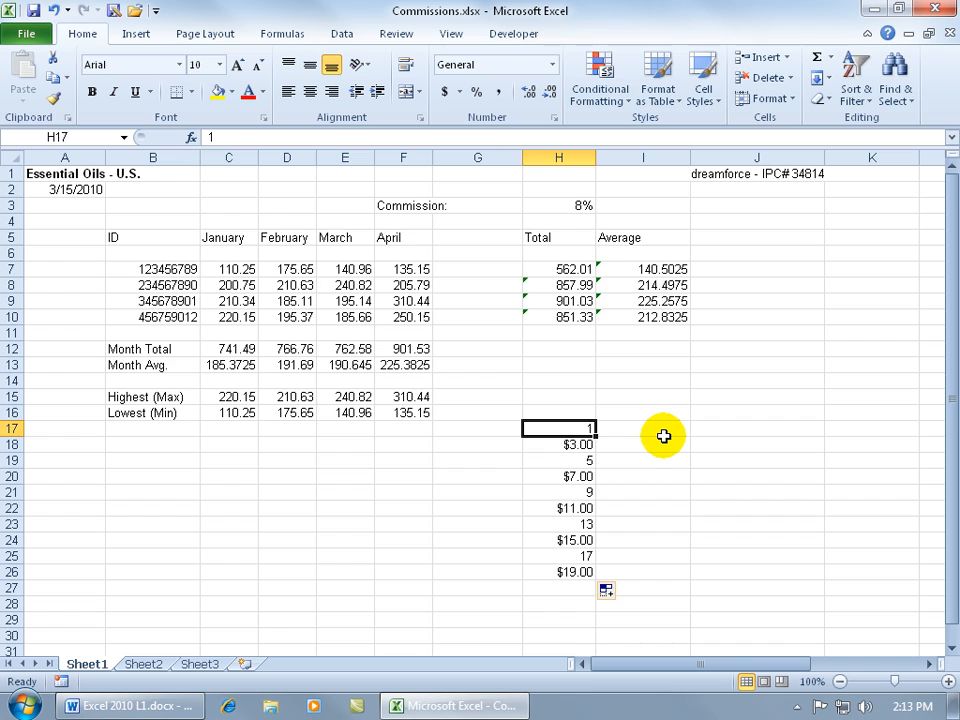
pyautogui.click(587, 460)
pyautogui.click(589, 492)
pyautogui.click(585, 523)
pyautogui.click(588, 444)
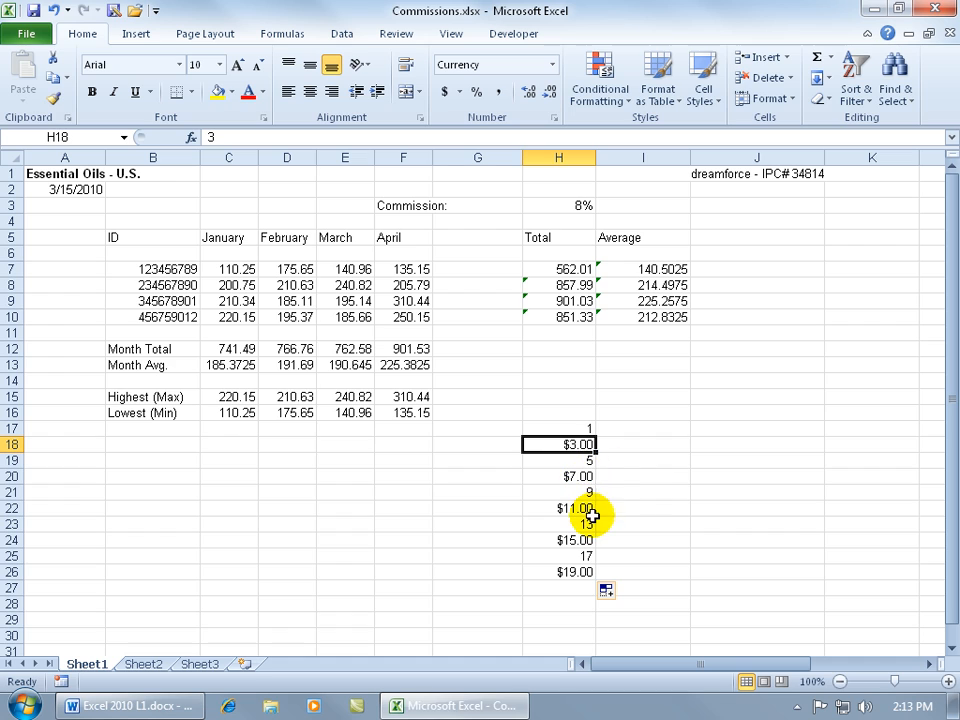
# Undo the mixed-format fill, the Currency format and the starting values in H17 and H18.
pyautogui.click(53, 10)
pyautogui.click(53, 10)
pyautogui.click(53, 10)
pyautogui.click(53, 10)
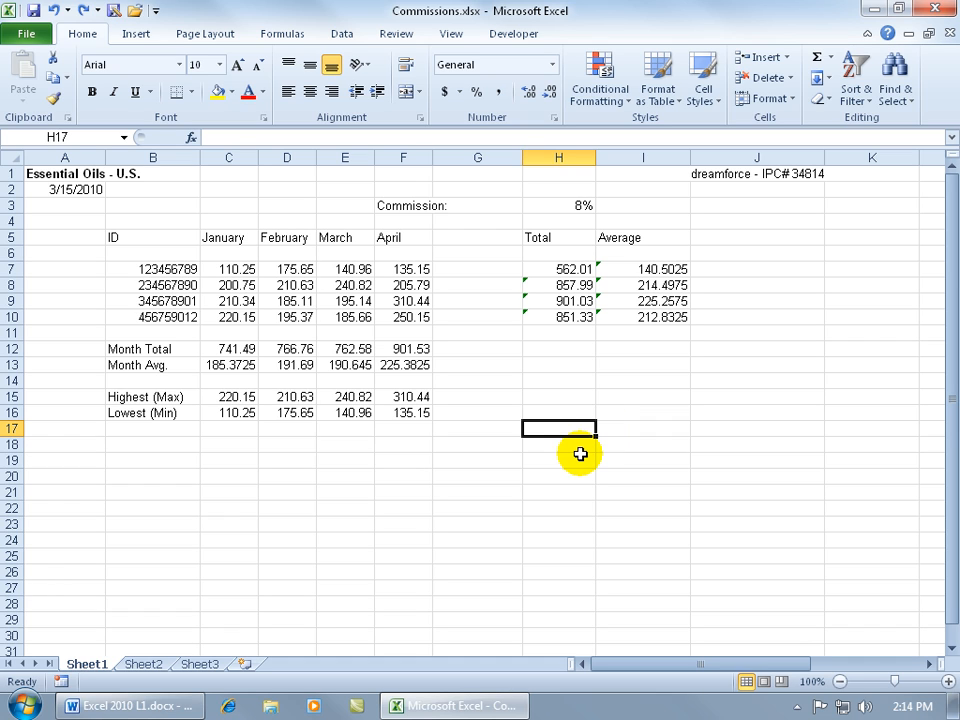
# Enter Q1 in H18 and fill the quarter series down to H22.
pyautogui.click(560, 445)
pyautogui.write('Q1')
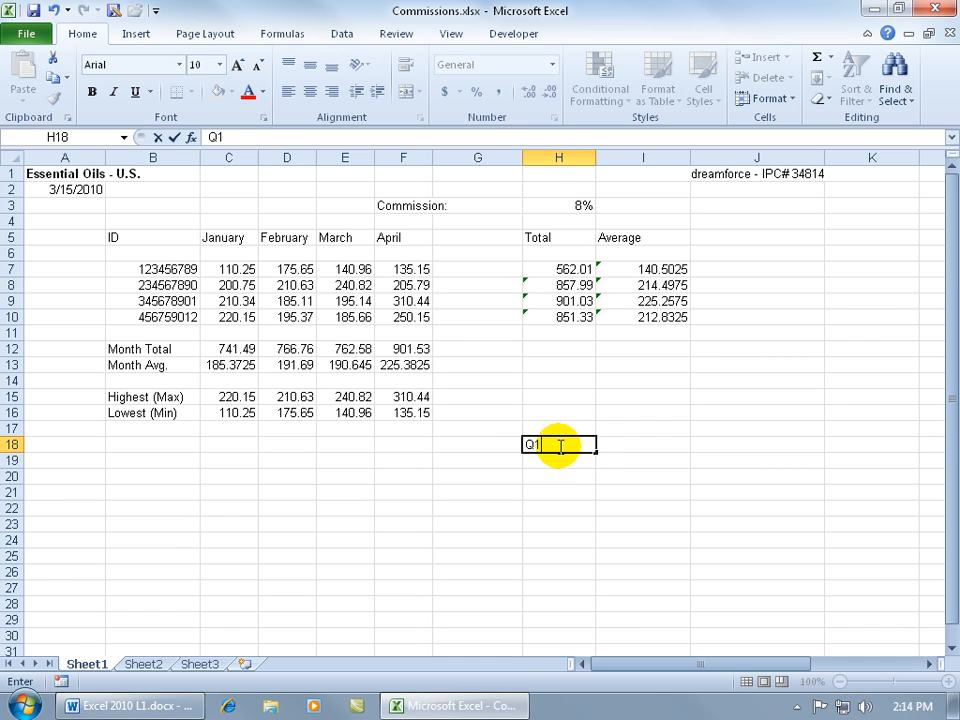
pyautogui.press('Return')
pyautogui.click(558, 445)
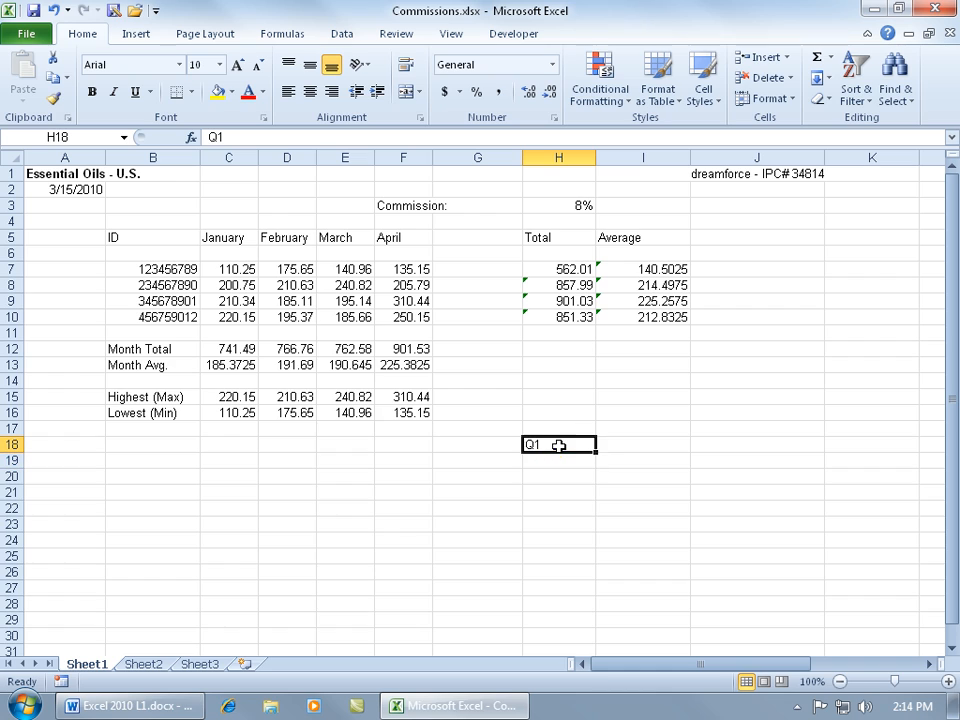
pyautogui.moveTo(595, 452); pyautogui.dragTo(596, 466)
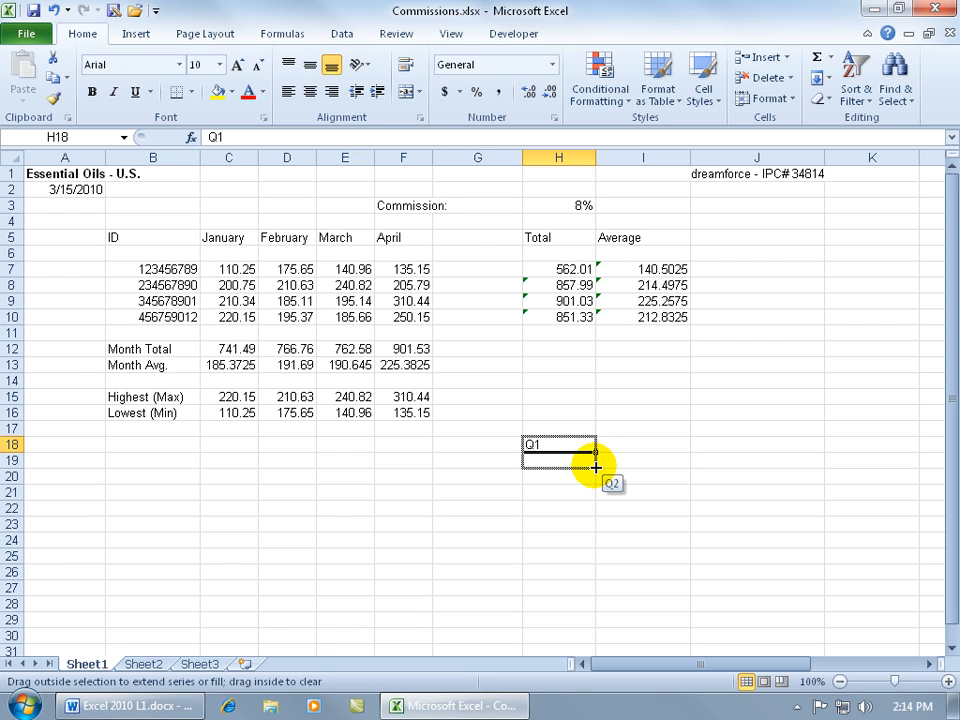
pyautogui.moveTo(595, 467); pyautogui.dragTo(594, 512)
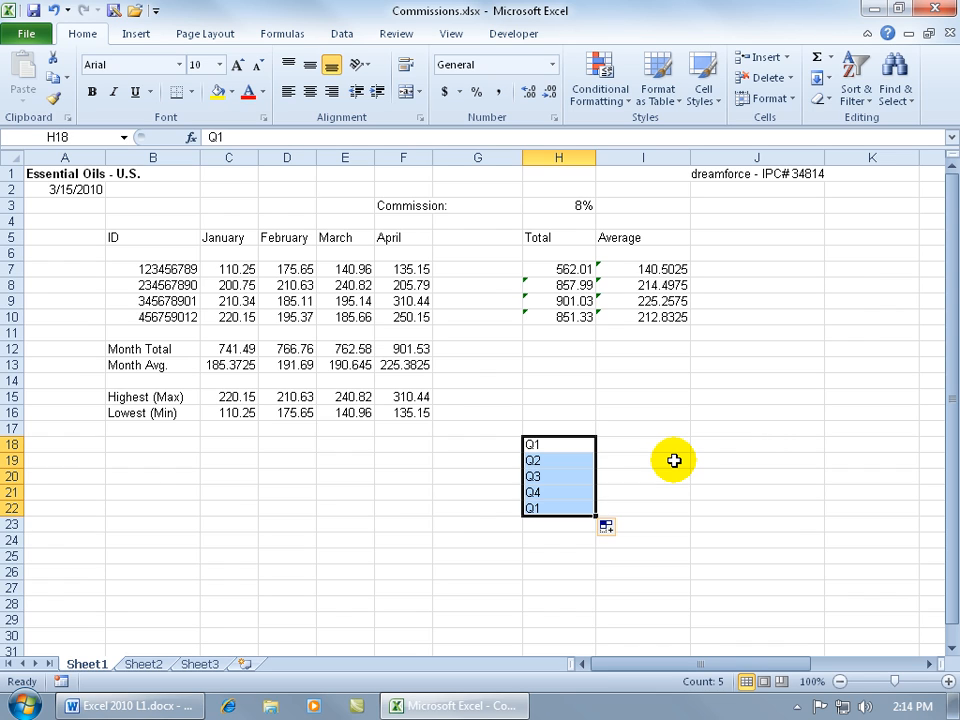
# Fill the month names from January in C5 across to O5 and from August in J5 down to J22.
pyautogui.click(242, 238)
pyautogui.moveTo(258, 245); pyautogui.dragTo(906, 244)
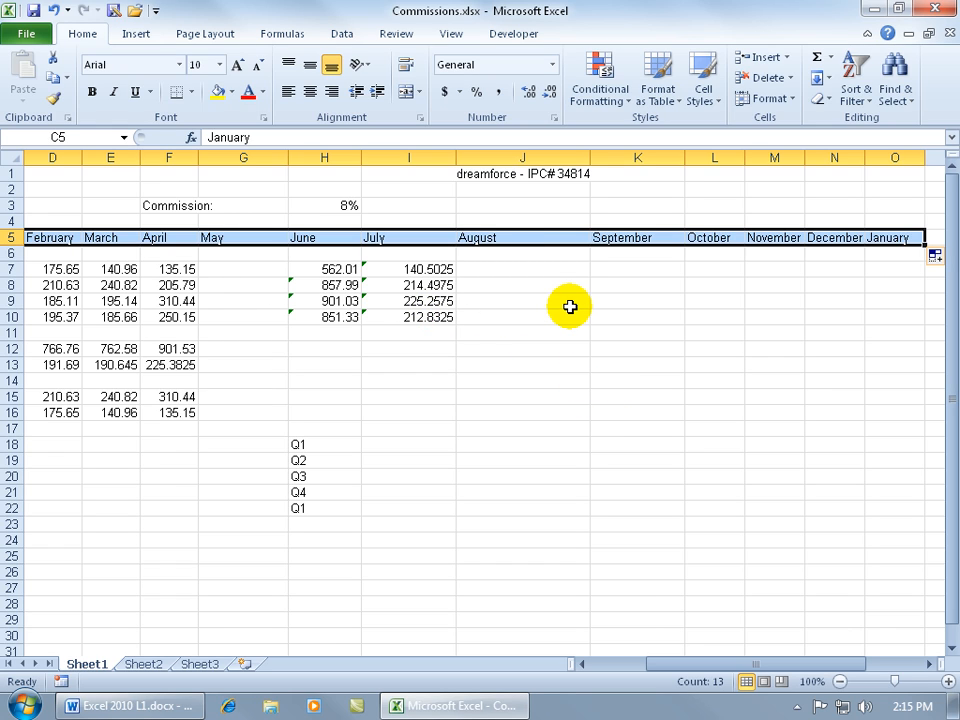
pyautogui.click(560, 237)
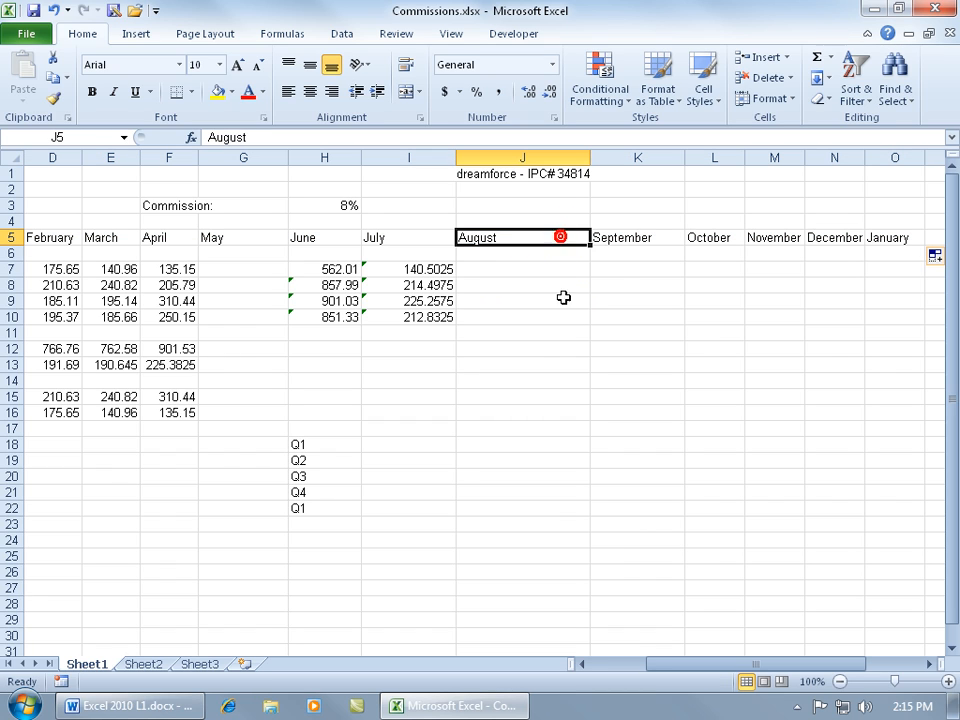
pyautogui.moveTo(591, 244); pyautogui.dragTo(585, 512)
pyautogui.click(764, 328)
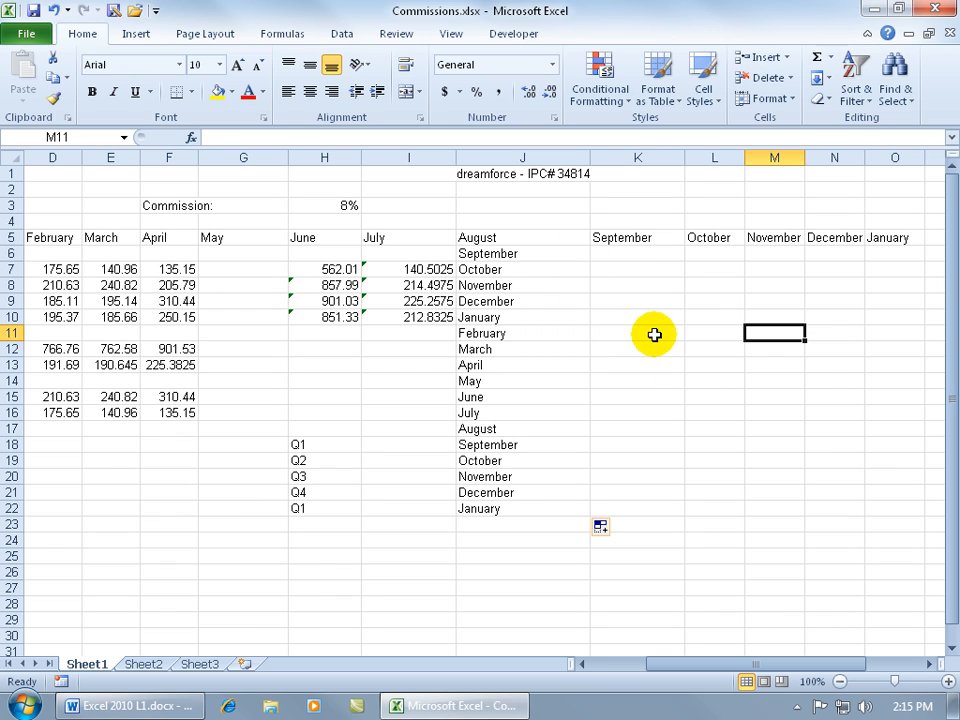
# Enter Jan in K9 and fill the abbreviated months down to K20.
pyautogui.click(670, 300)
pyautogui.write('Jan')
pyautogui.press('Return')
pyautogui.click(670, 301)
pyautogui.moveTo(685, 309); pyautogui.dragTo(682, 489)
pyautogui.click(775, 365)
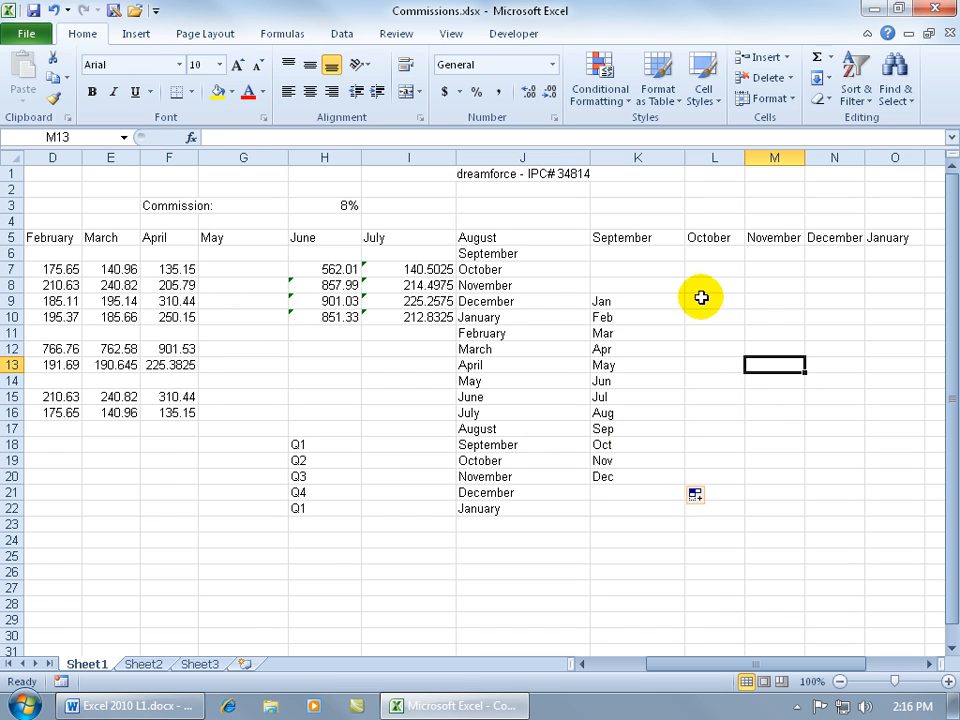
# Change the K9:K20 fill option to Copy Cells and switch it back to a month series with Fill Months.
pyautogui.click(708, 500)
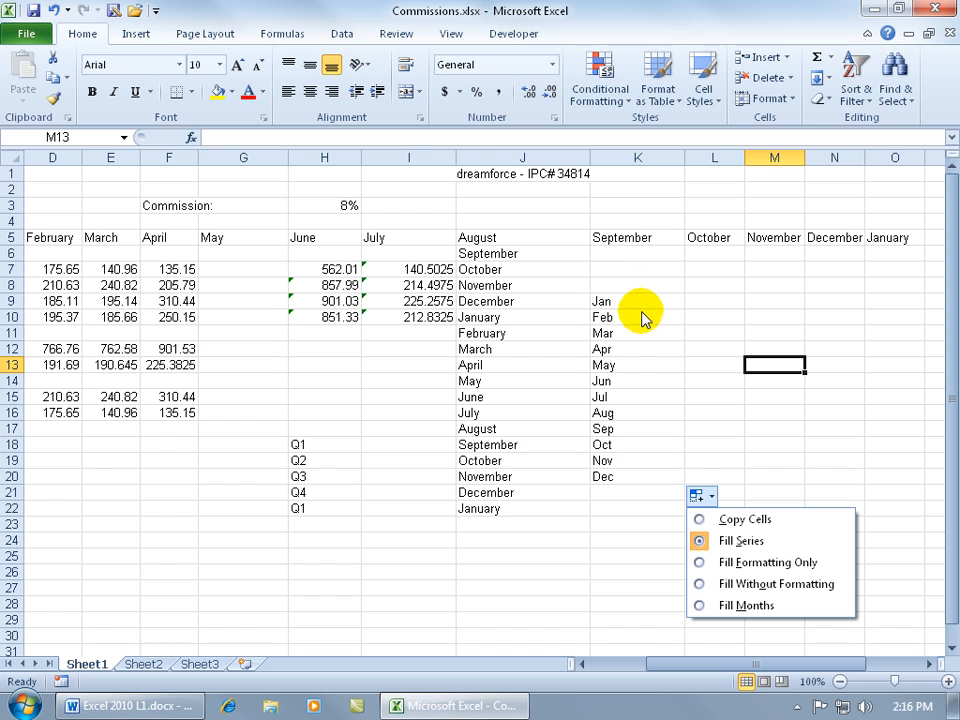
pyautogui.click(698, 519)
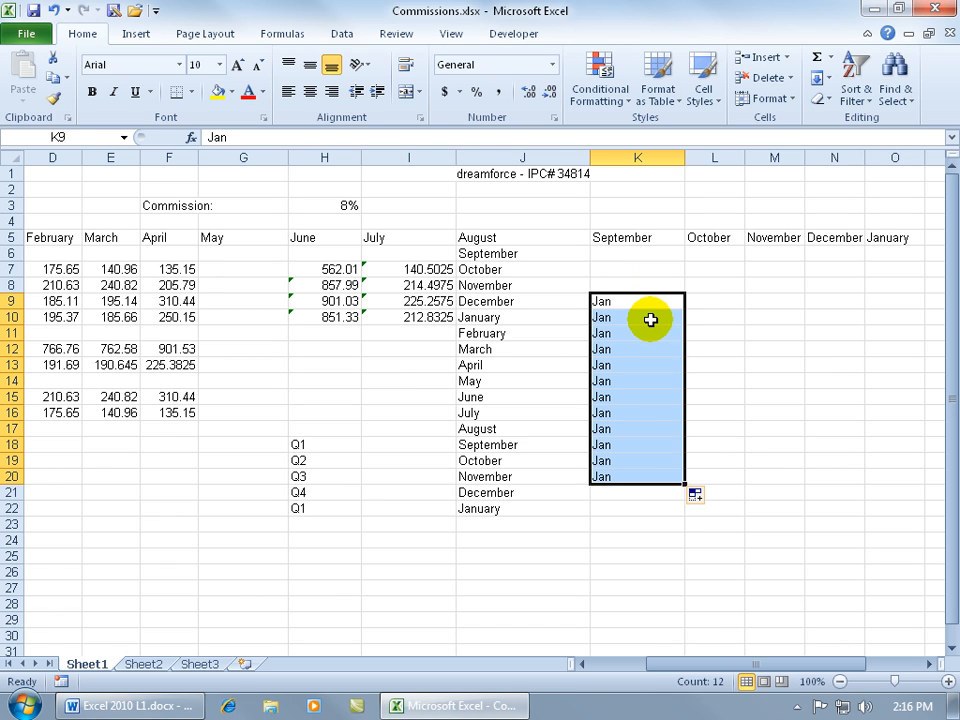
pyautogui.click(700, 496)
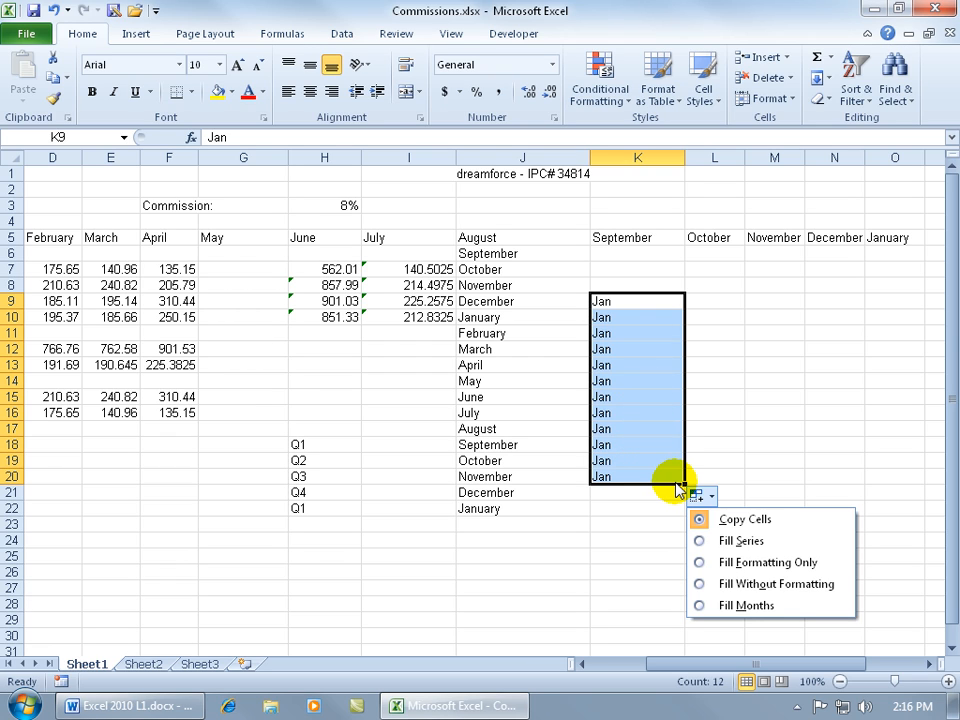
pyautogui.click(702, 605)
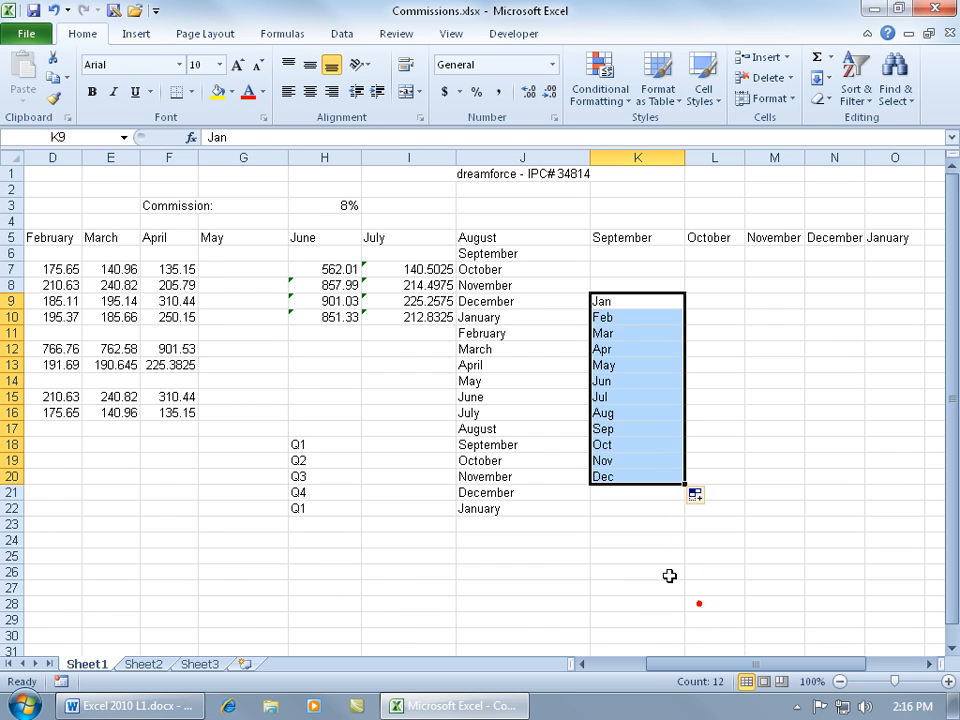